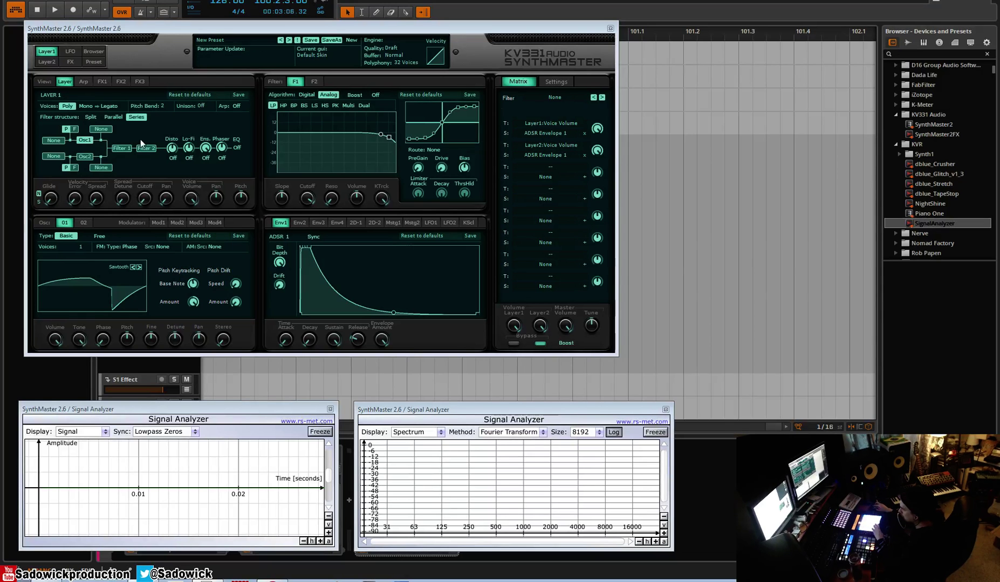
Reposition the synth window, switch on Layer 1's Filter 1 and lower the cutoff of its analog low-pass filter
drag(395, 27, 414, 67)
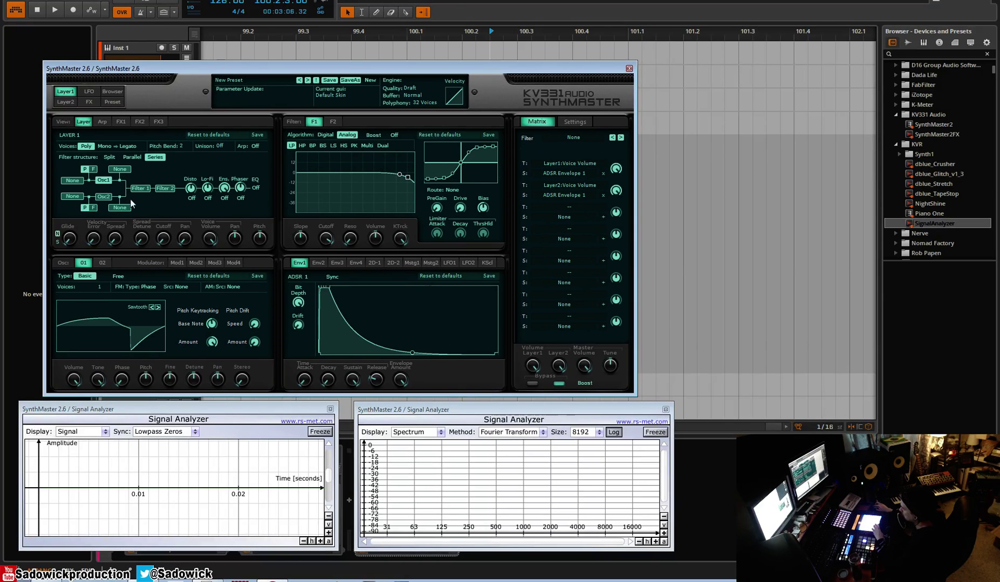
click(365, 79)
click(381, 86)
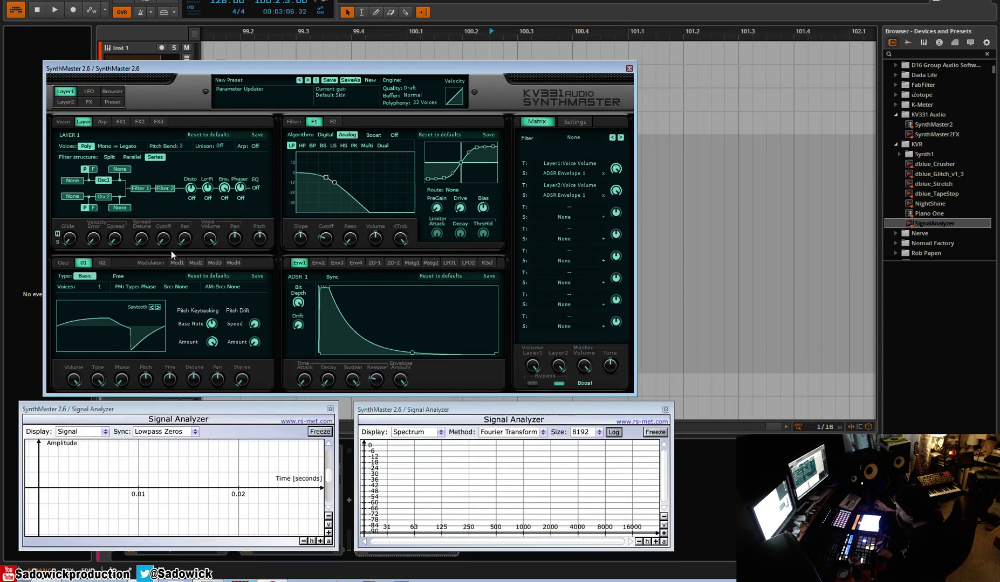
click(142, 188)
mouse_move(325, 236)
mouse_down()
mouse_move(343, 180)
mouse_move(328, 250)
mouse_up()
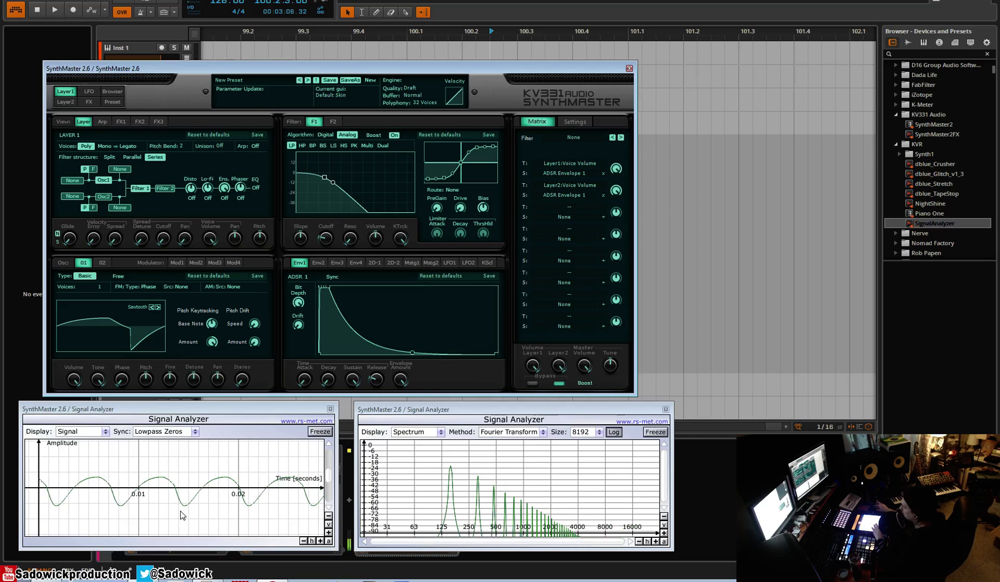
drag(340, 237, 335, 233)
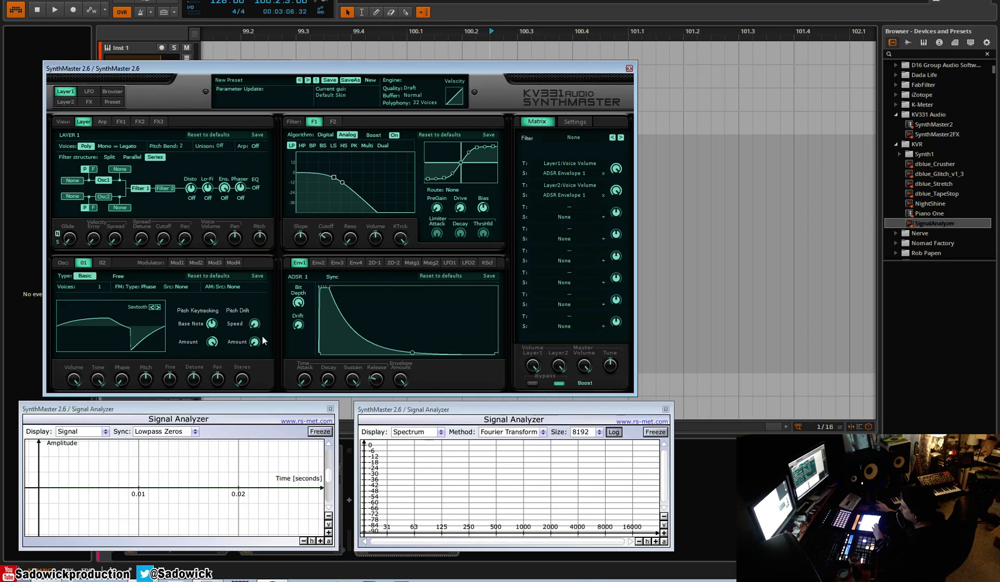
Switch on the distortion in Layer 1's effect chain and adjust its mix amount in the distortion settings
click(192, 199)
click(142, 188)
click(119, 122)
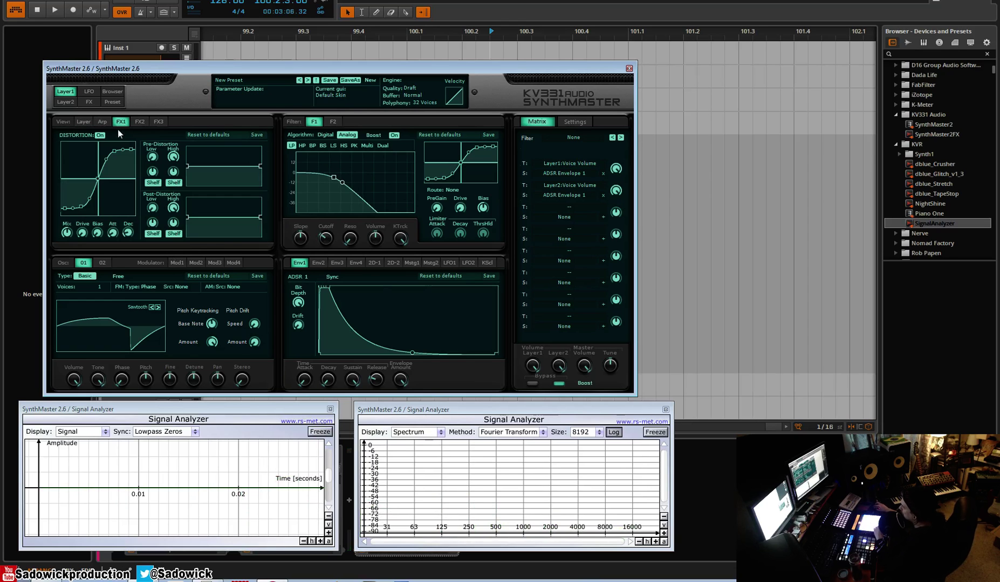
mouse_move(83, 236)
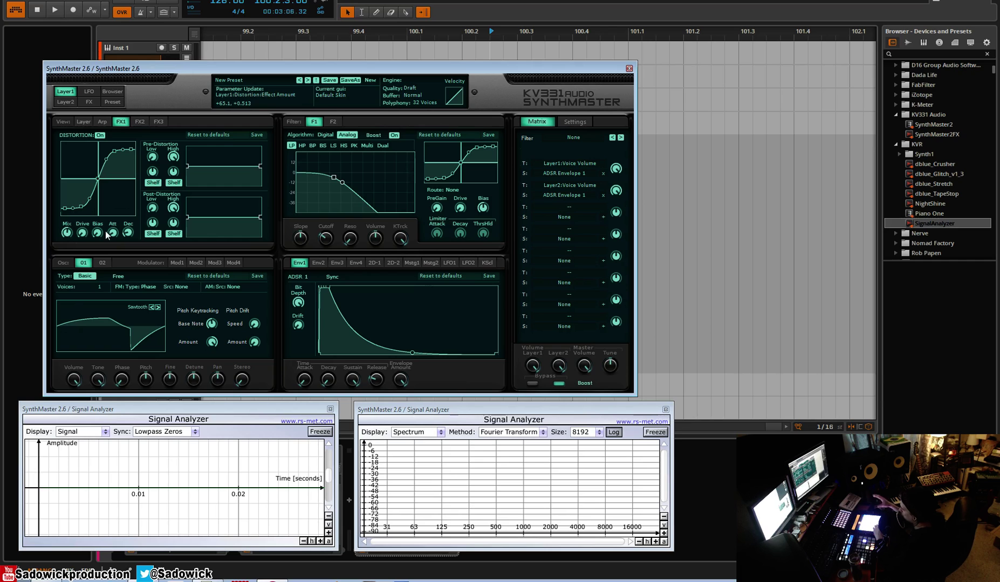
drag(72, 232, 71, 231)
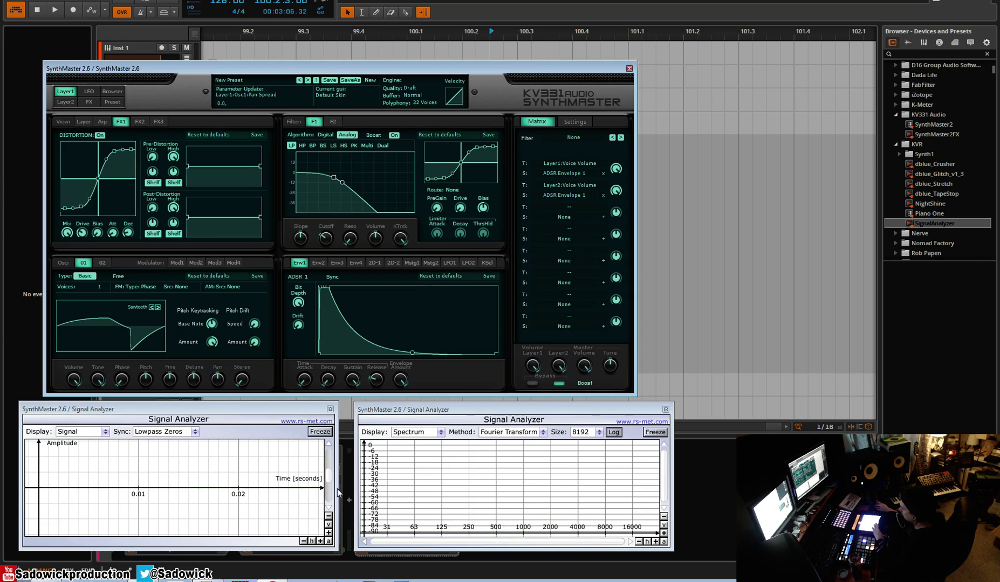
Adjust the Layer 1 distortion's bias and raise its drive to about 6.9
click(329, 536)
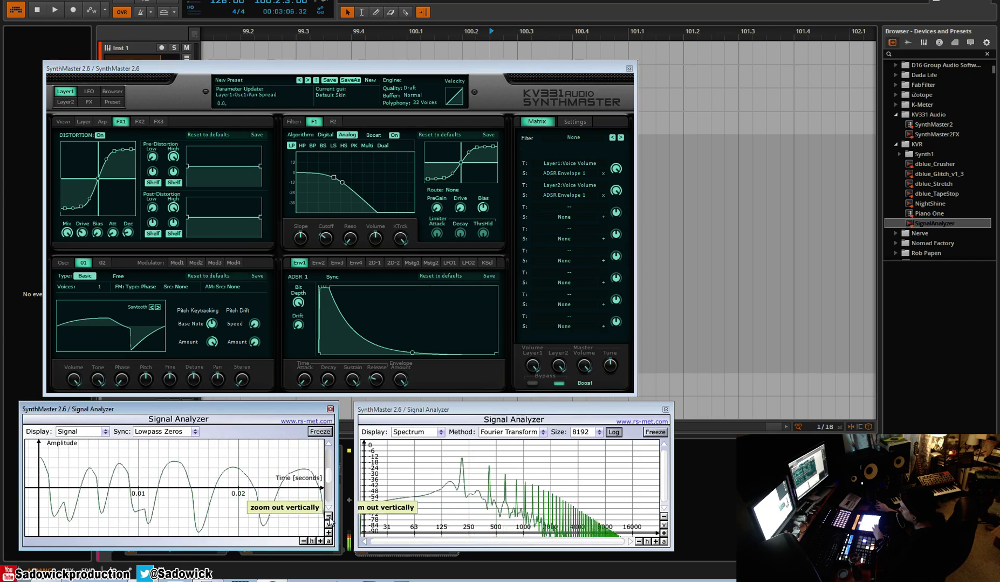
click(96, 236)
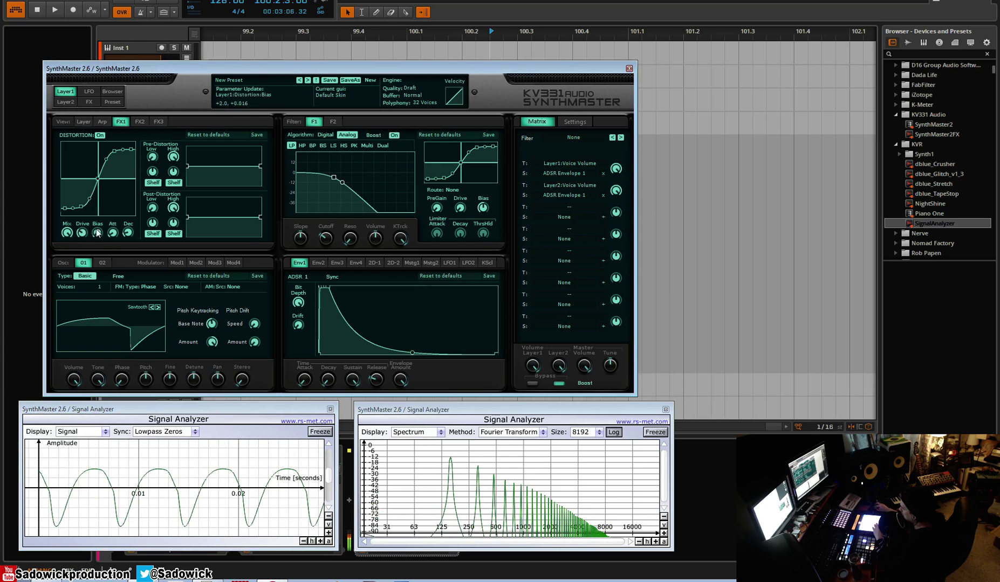
drag(99, 204, 105, 158)
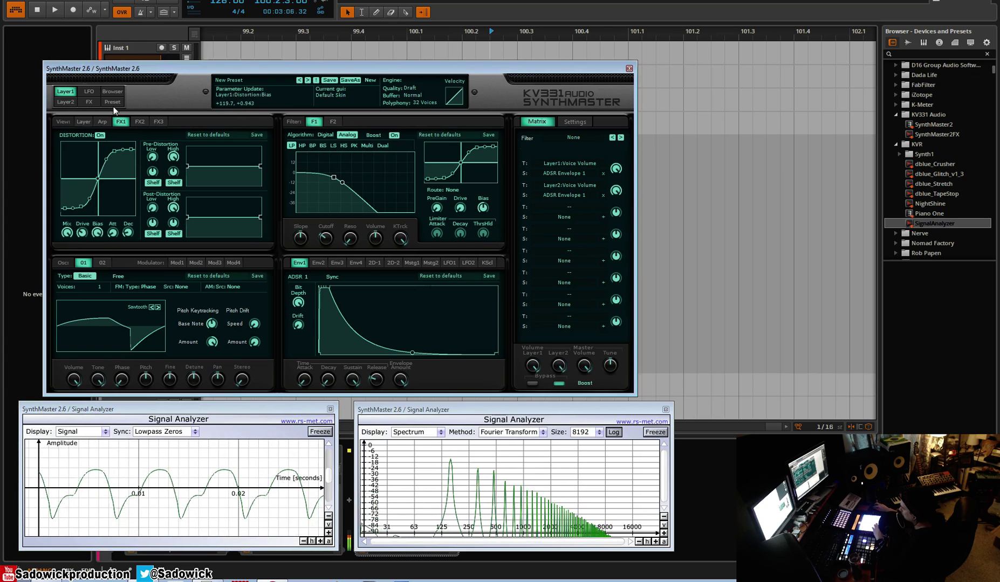
click(82, 233)
drag(83, 234, 85, 220)
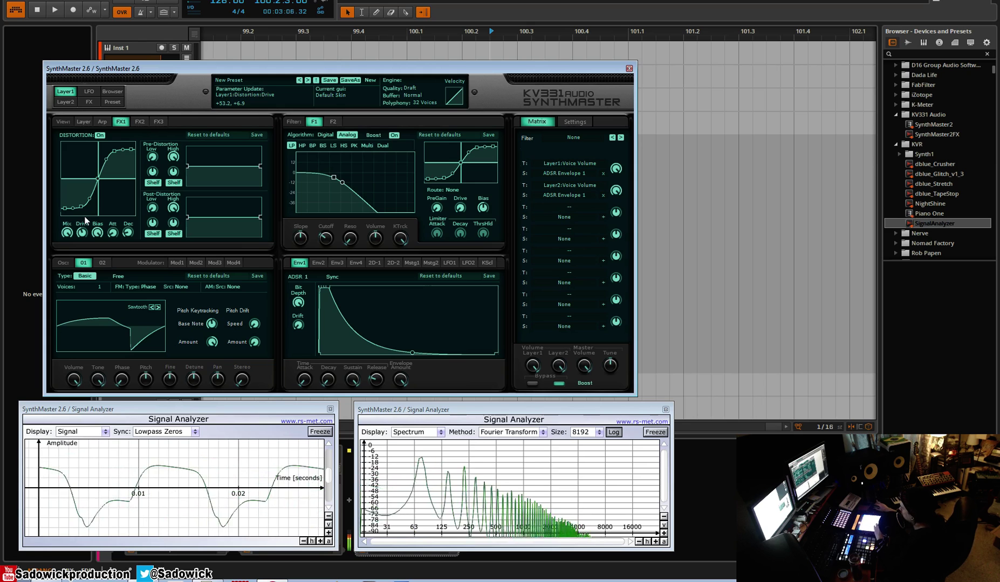
Reshape the distortion curve into steep segments on both sides of its centre, and briefly freeze the spectrum to inspect it
click(104, 189)
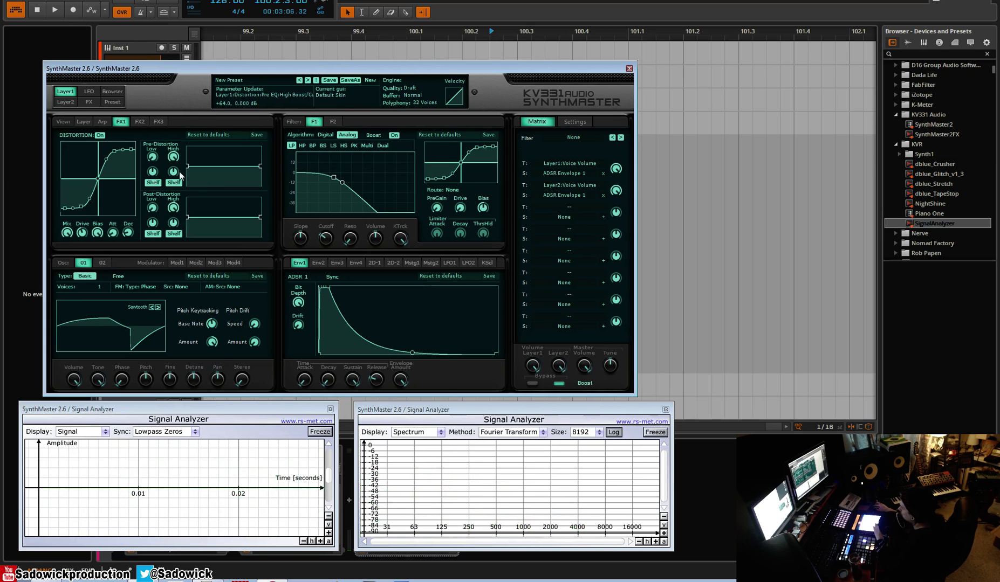
click(92, 183)
drag(81, 208, 117, 262)
drag(107, 194, 128, 142)
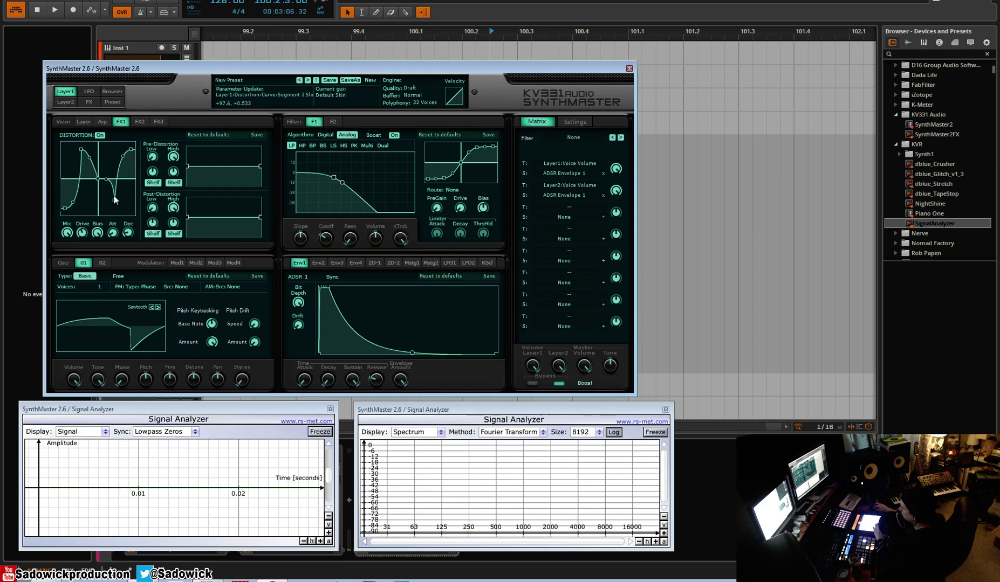
drag(123, 129, 105, 156)
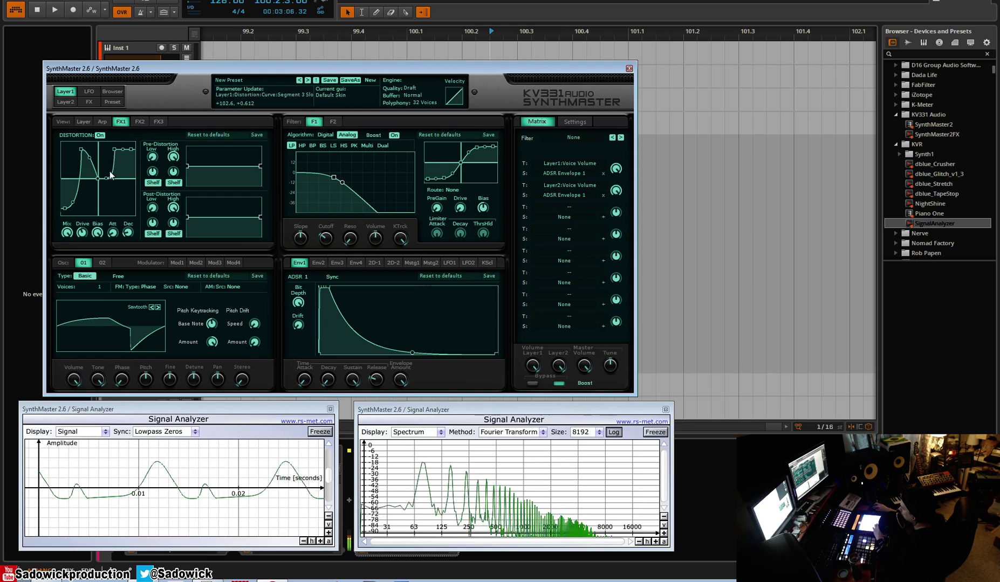
drag(82, 223, 89, 117)
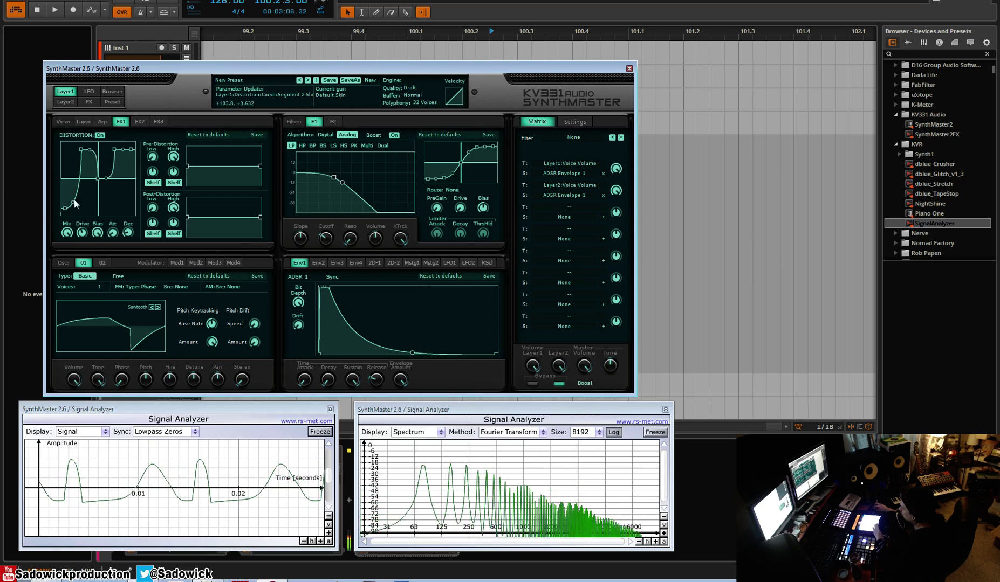
drag(74, 199, 73, 201)
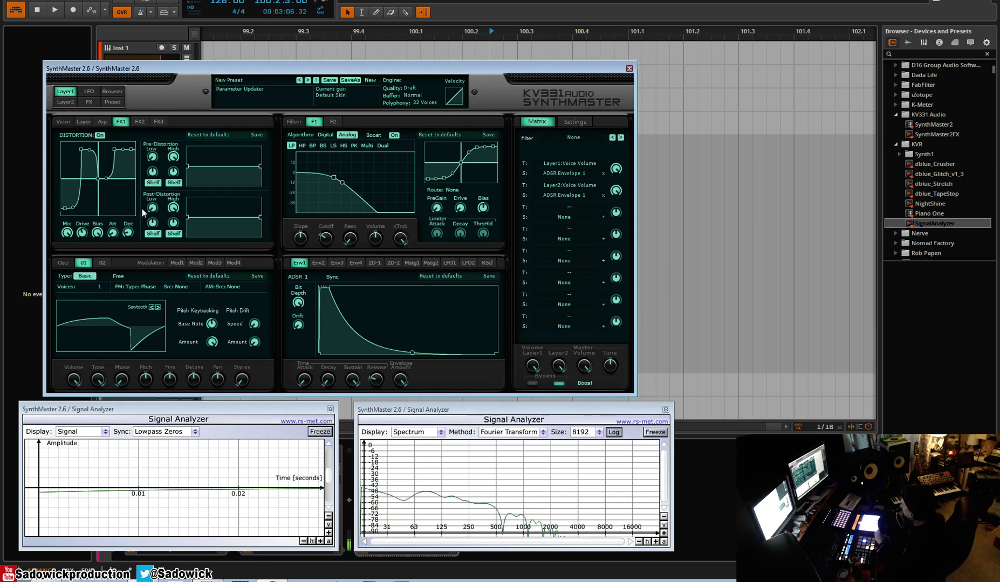
click(653, 433)
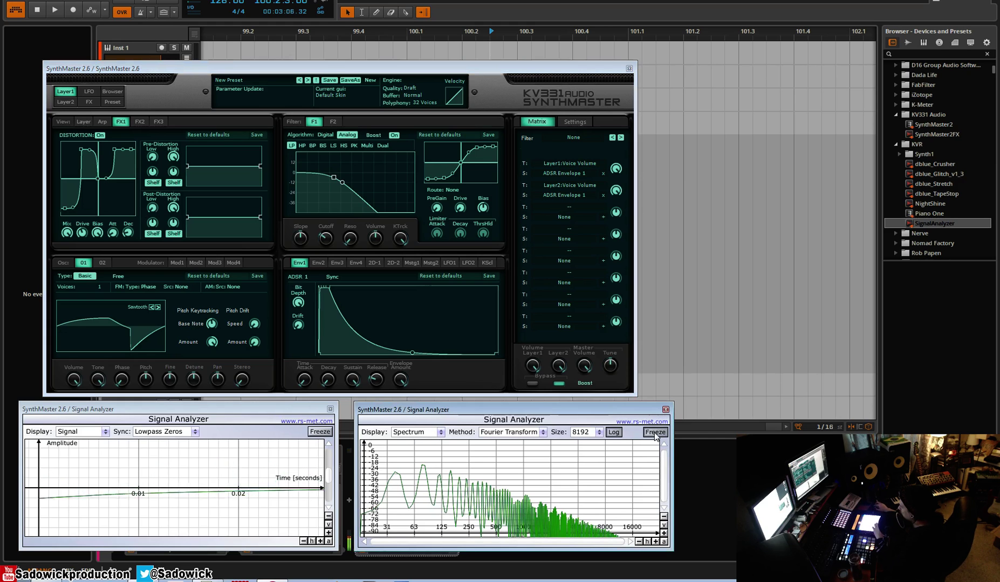
click(665, 433)
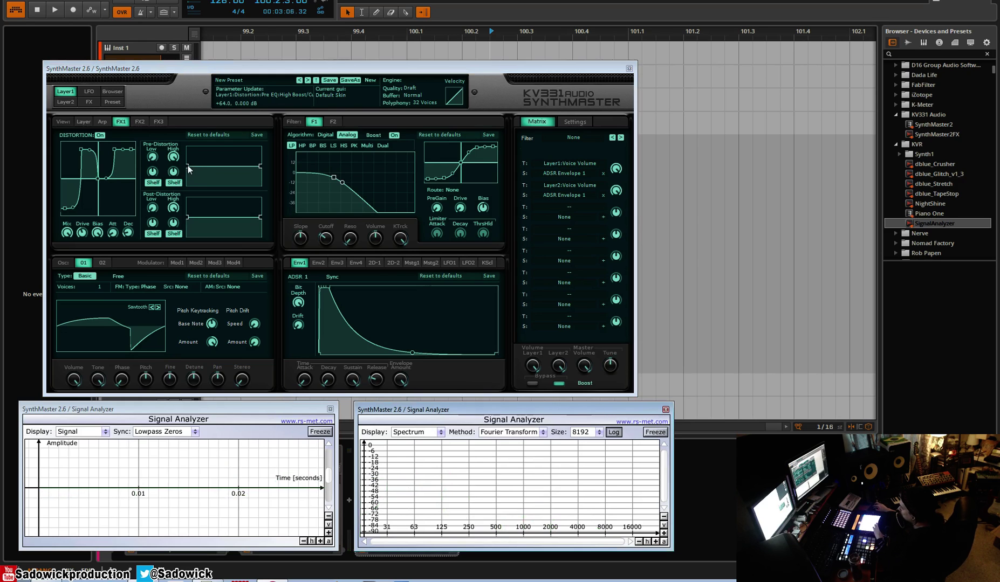
Adjust the low and high bands of the pre-distortion EQ, trying boosts and bringing the curve back close to flat
mouse_move(188, 168)
mouse_down()
mouse_move(203, 143)
mouse_move(183, 167)
mouse_move(206, 174)
mouse_move(210, 143)
mouse_move(206, 170)
mouse_up()
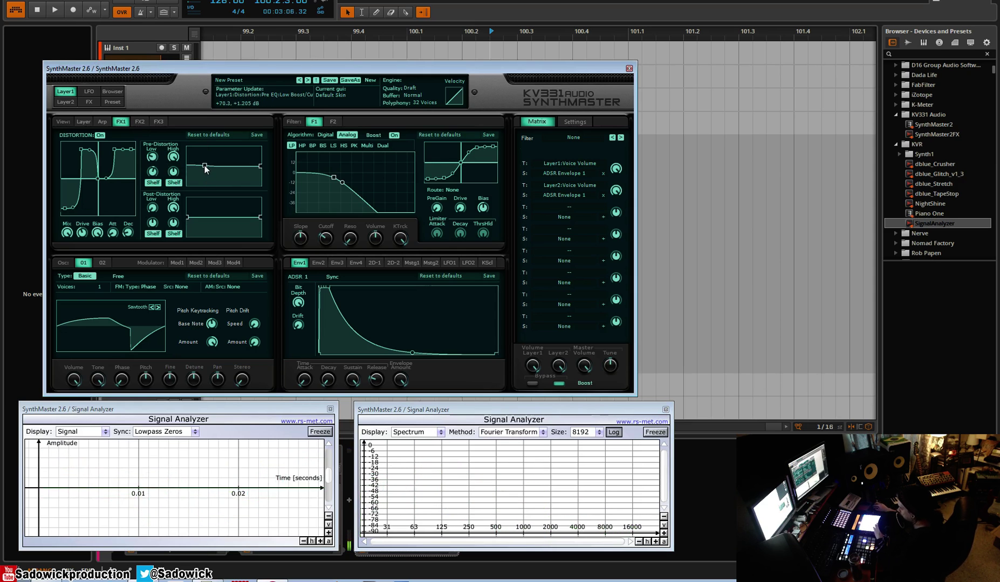
drag(204, 165, 225, 85)
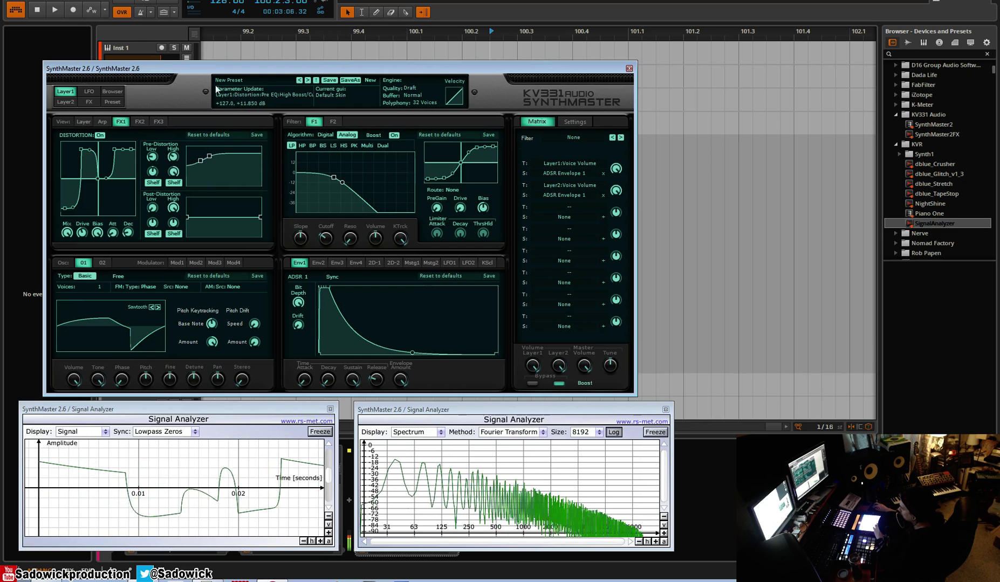
drag(220, 155, 258, 170)
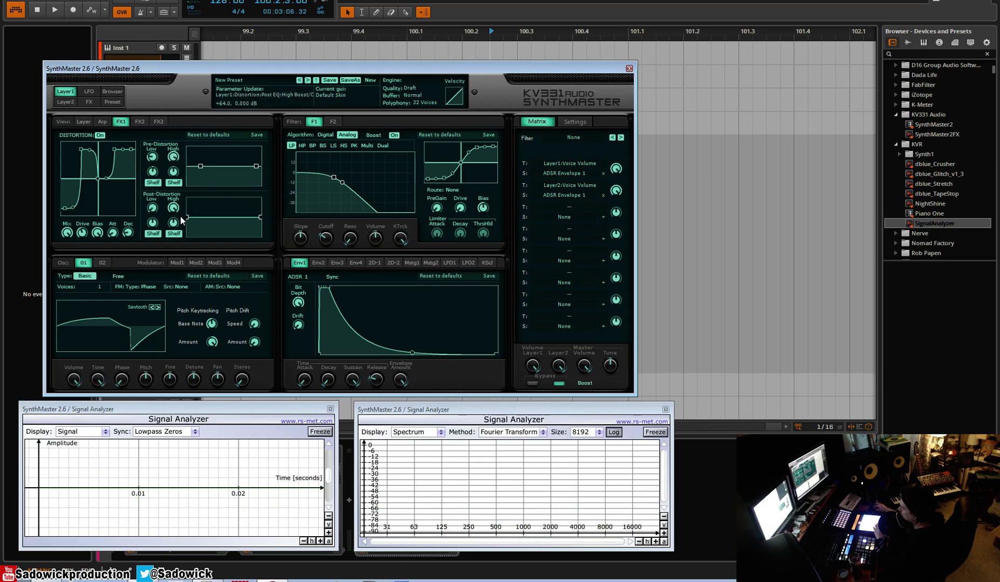
Boost the low and high bands of the post-distortion EQ while trying a longer Envelope 1 release
drag(187, 217, 201, 195)
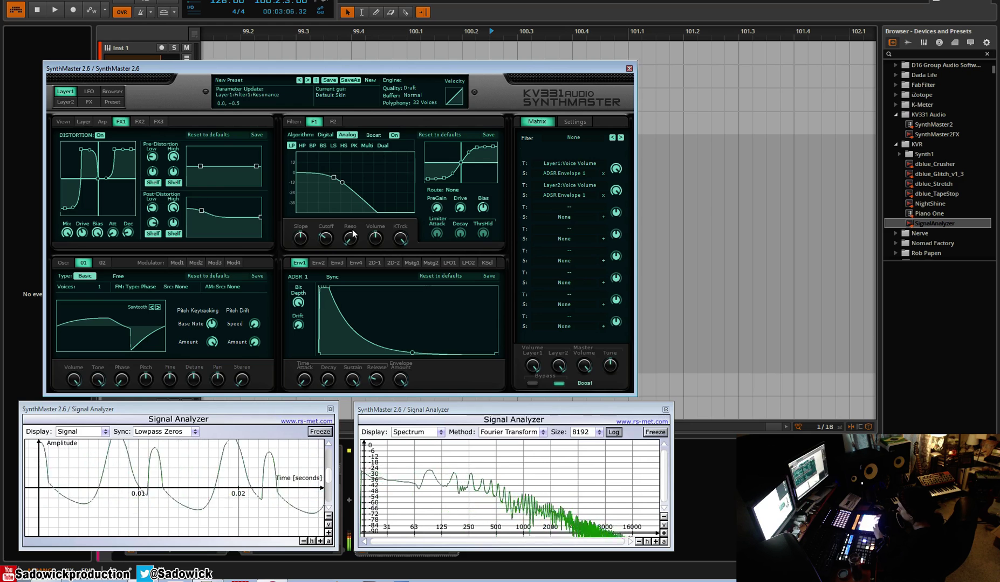
drag(376, 379, 390, 348)
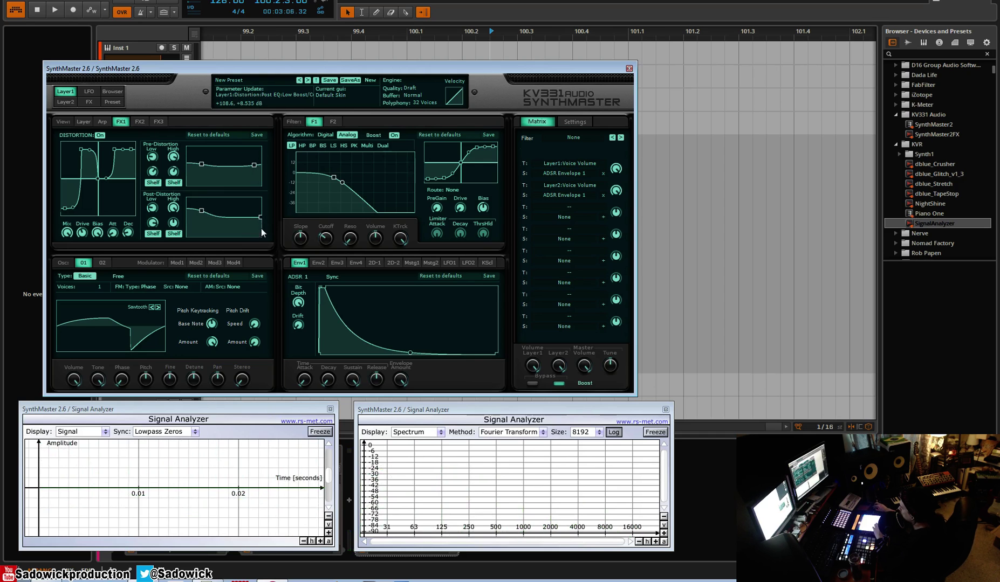
drag(260, 219, 246, 181)
drag(202, 212, 200, 217)
drag(379, 376, 380, 381)
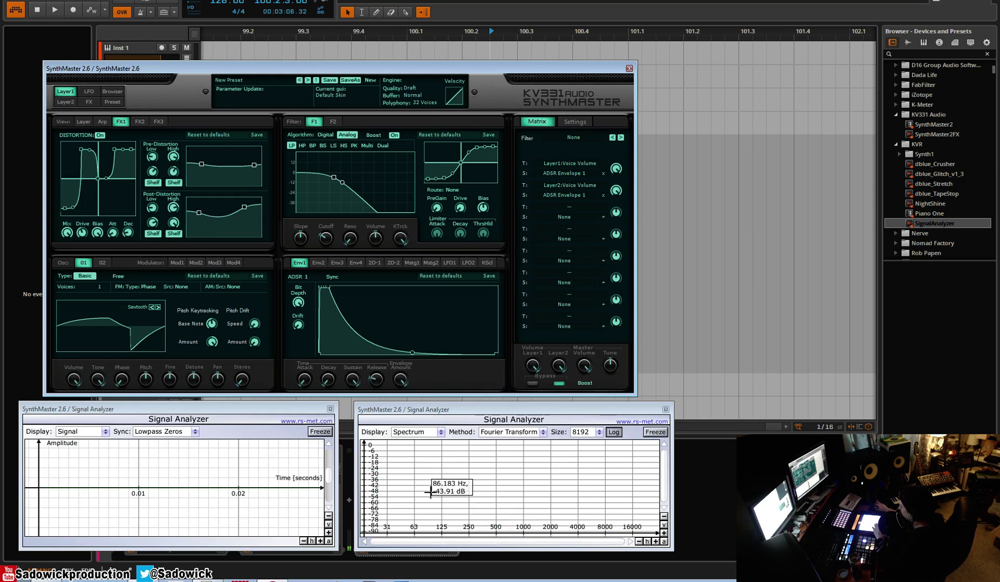
Widen the waveform analyzer's time range past 0.07 seconds, freeze the distorted waveform to examine it, and resume the live display
click(304, 541)
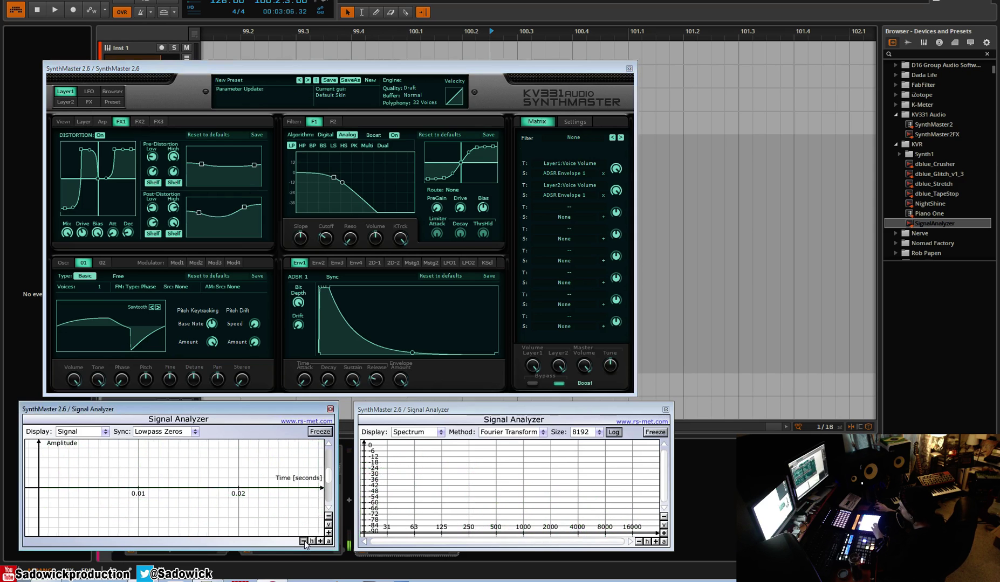
click(304, 541)
click(304, 541)
click(304, 541)
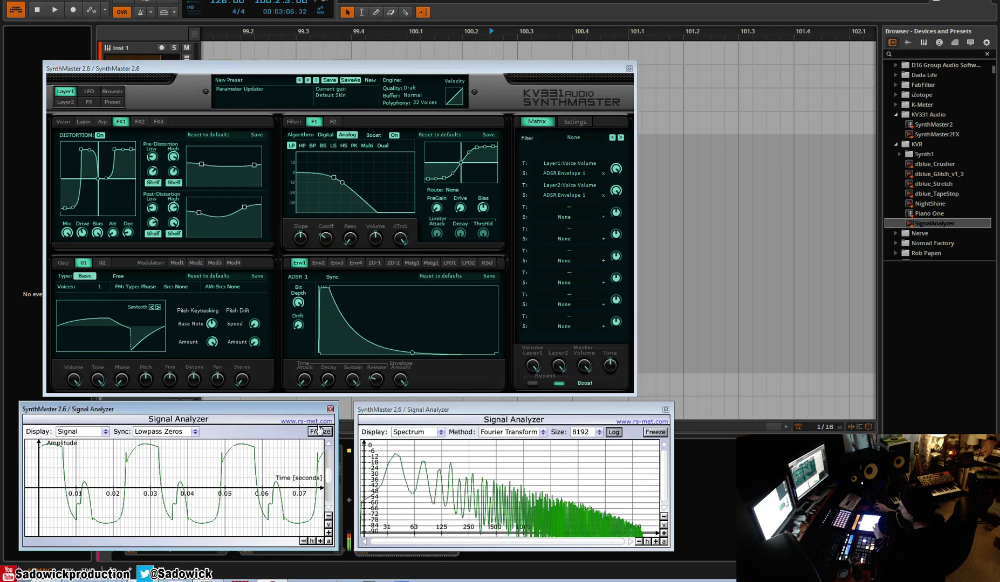
click(319, 432)
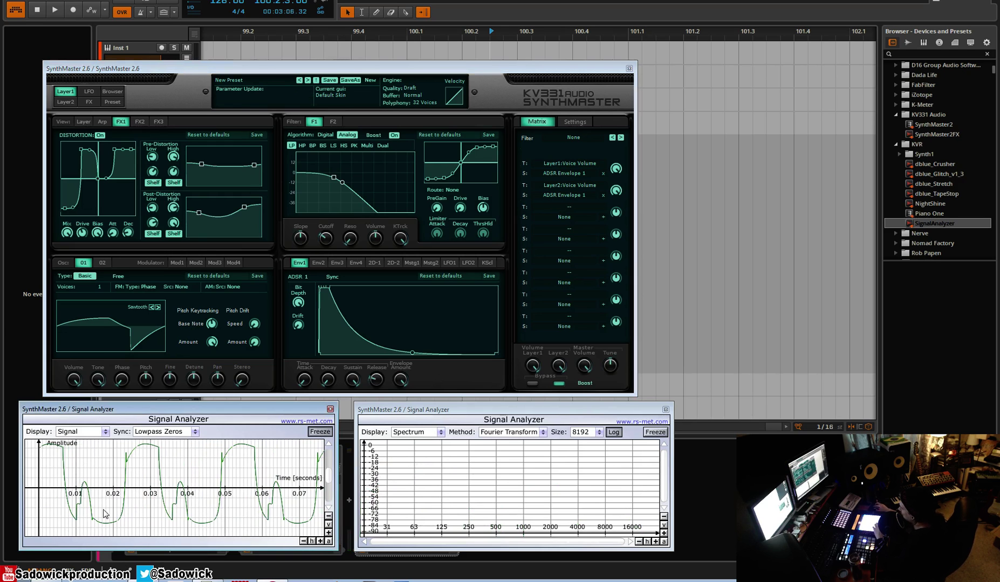
click(320, 433)
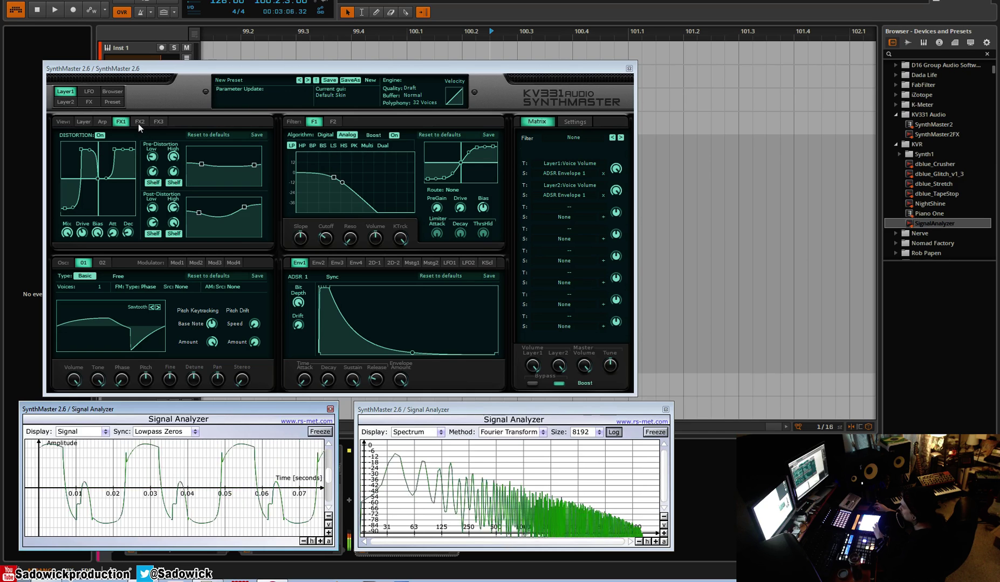
Change the spectrum analyzer's display to Signal, enlarge its vertical scale and freeze the distorted waveform as a reference
click(418, 432)
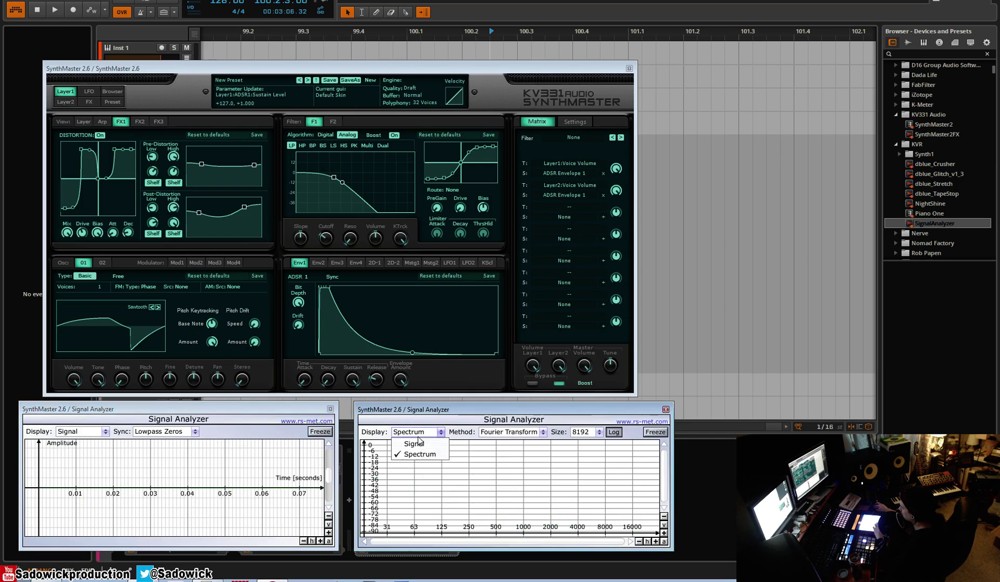
click(425, 440)
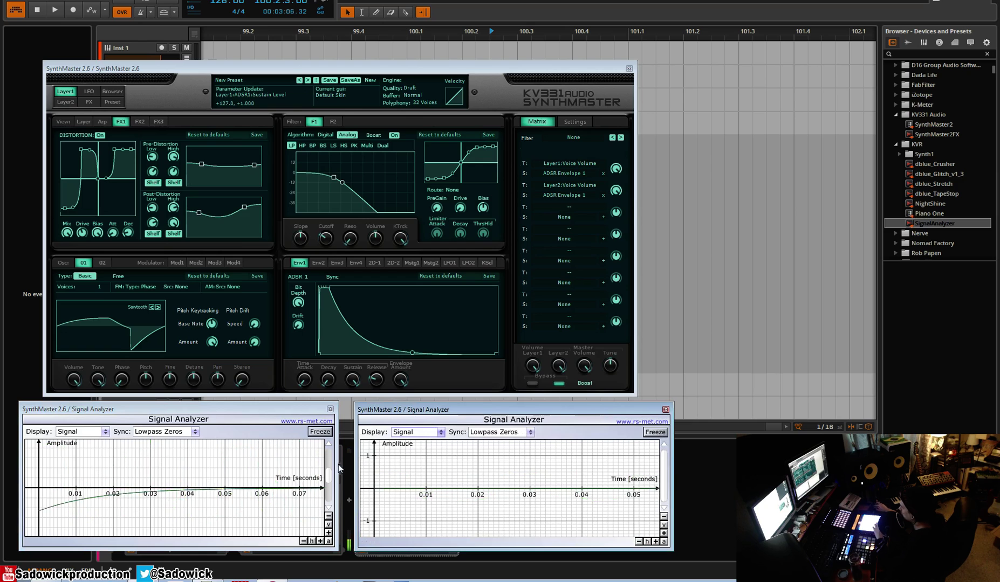
click(663, 533)
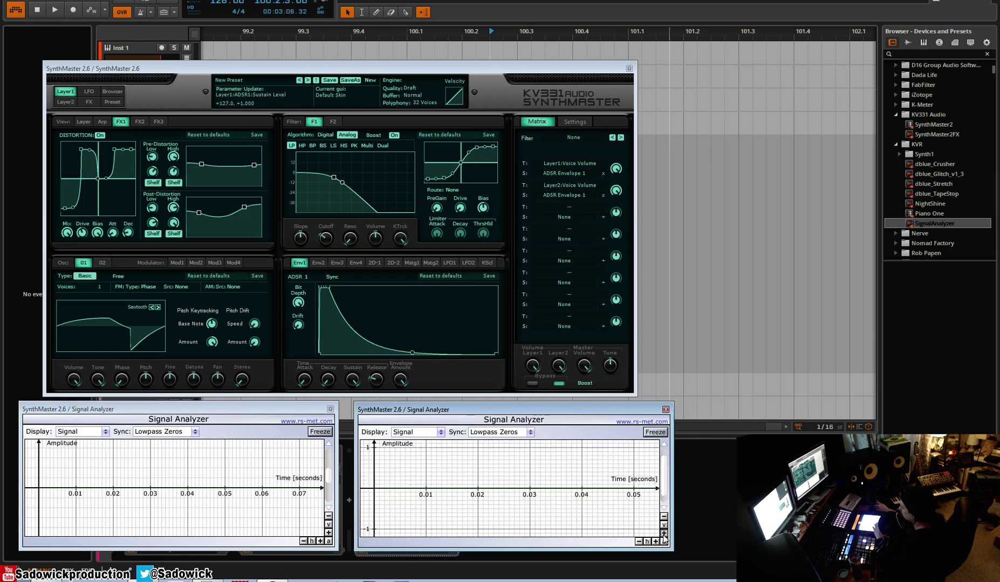
click(655, 432)
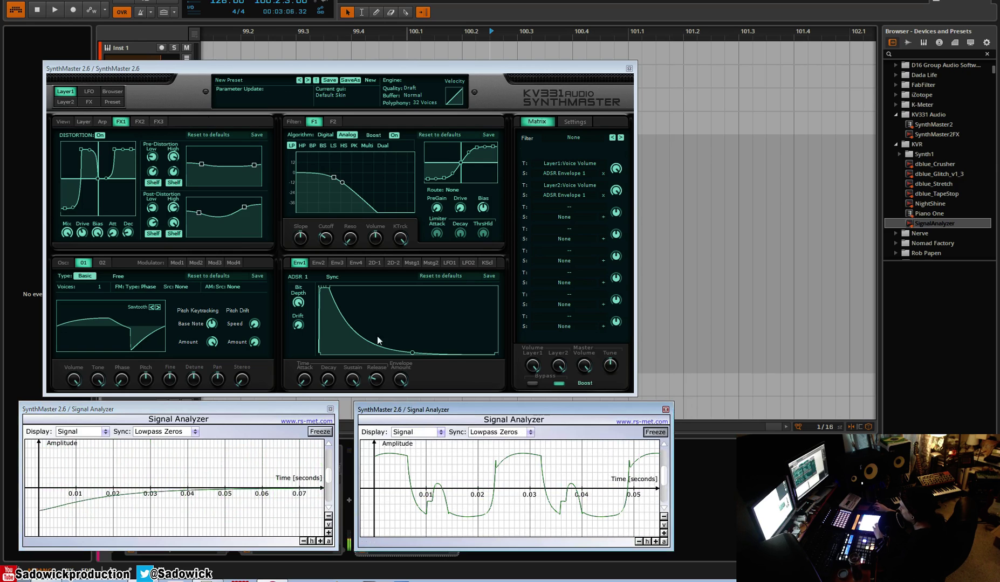
Switch on the Lo-Fi effect in Layer 1's effect chain and open its settings
click(140, 122)
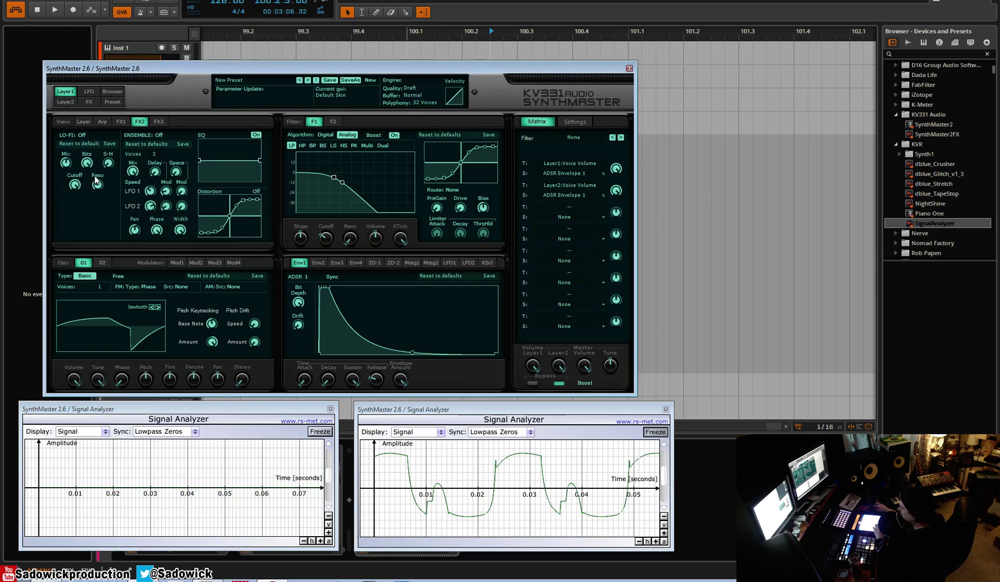
click(84, 123)
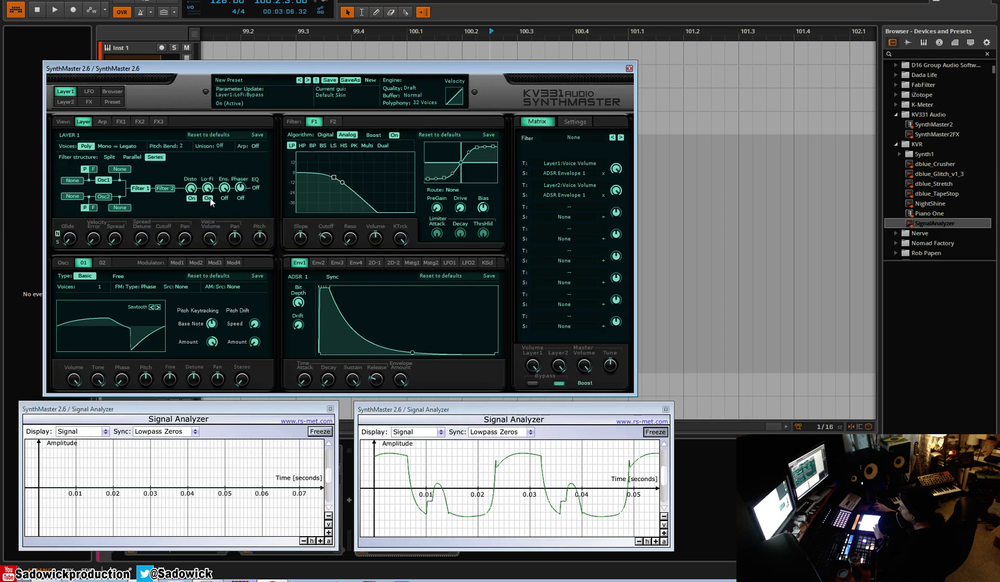
click(139, 122)
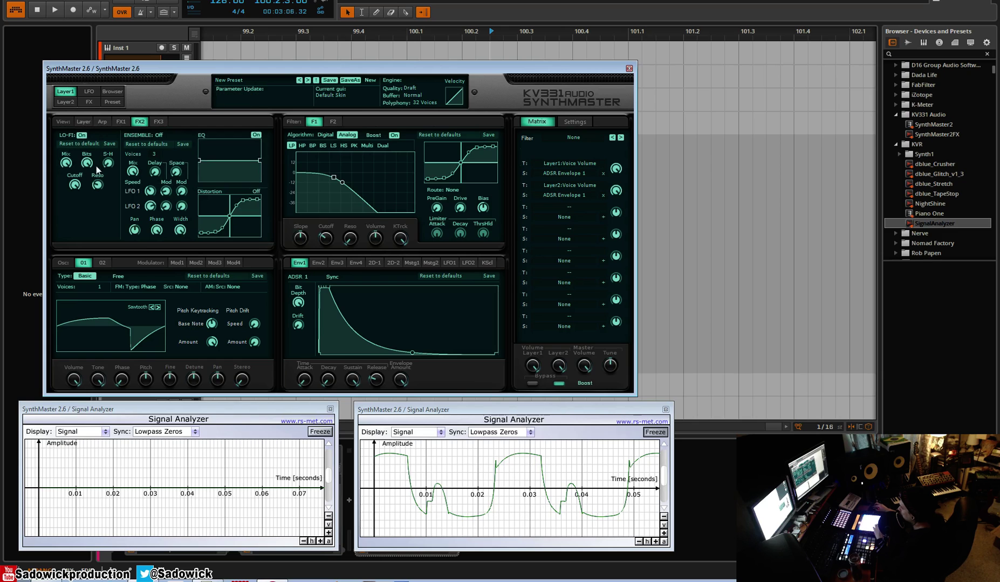
Lower the Lo-Fi effect's bit depth and freeze the first analyzer to examine the stepped waveform
mouse_move(86, 169)
drag(91, 165, 98, 272)
click(313, 450)
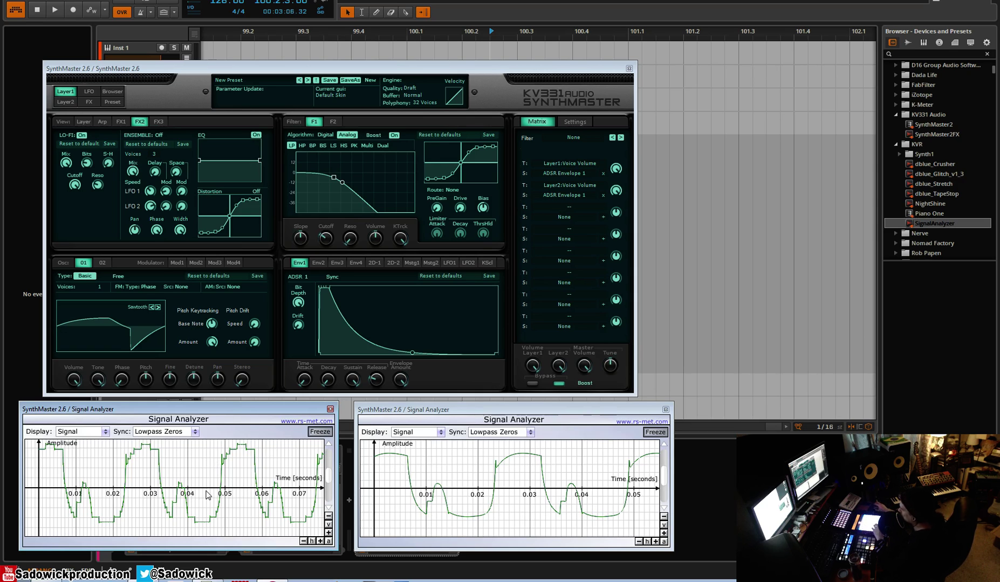
Resume the first analyzer, reduce the Lo-Fi bit depth further and freeze the coarser waveform
mouse_move(87, 167)
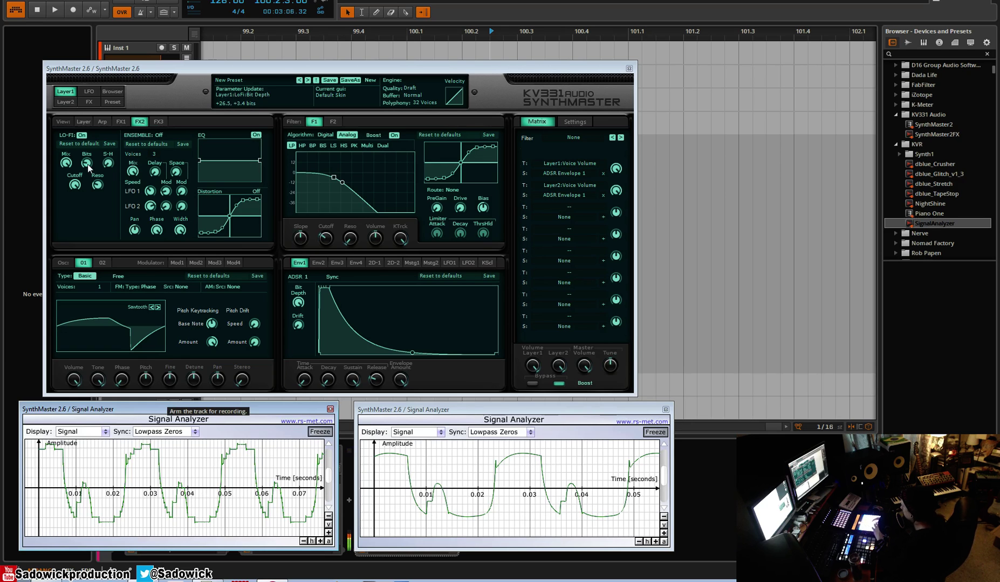
click(318, 432)
click(316, 432)
drag(86, 163, 91, 203)
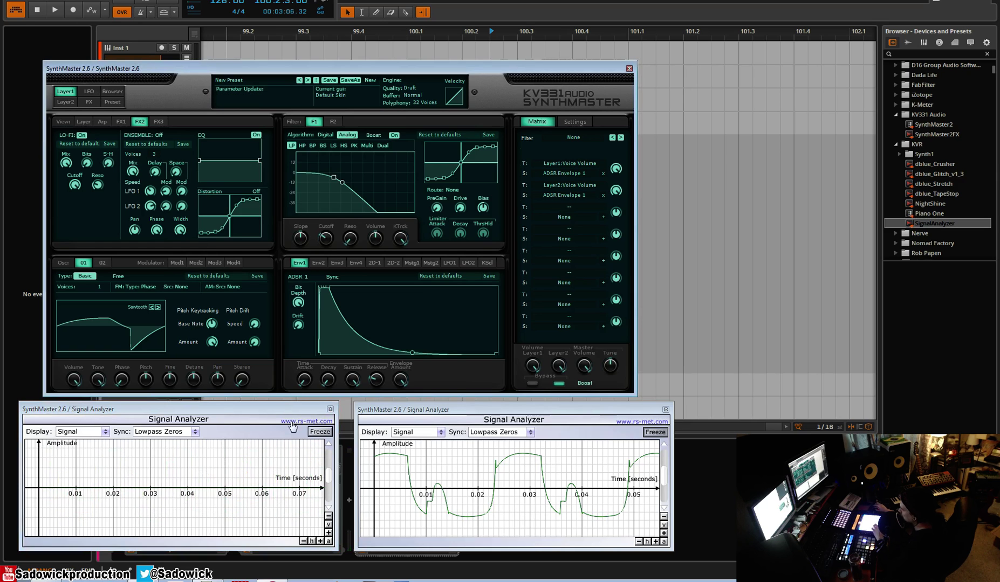
click(323, 433)
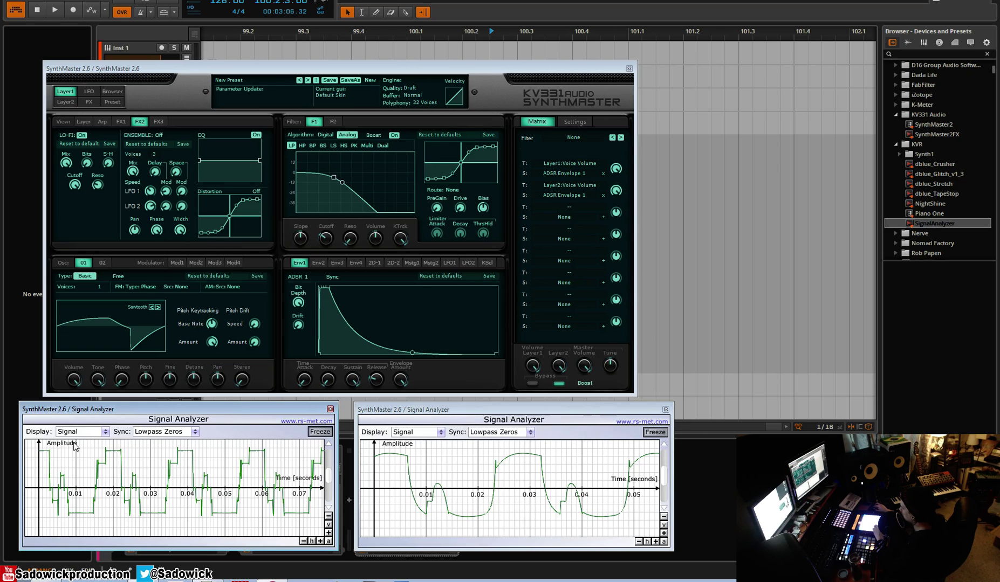
Resume the first analyzer, raise the Lo-Fi S-H interval, and freeze the waveform with its time axis zoomed in to about 0.02 seconds
click(320, 432)
click(112, 164)
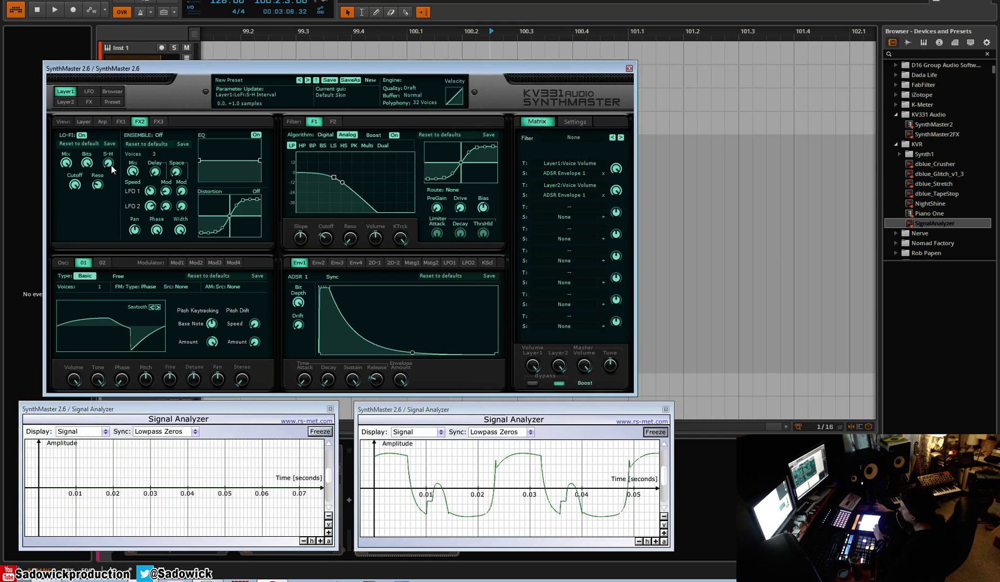
drag(111, 162, 130, 29)
click(330, 432)
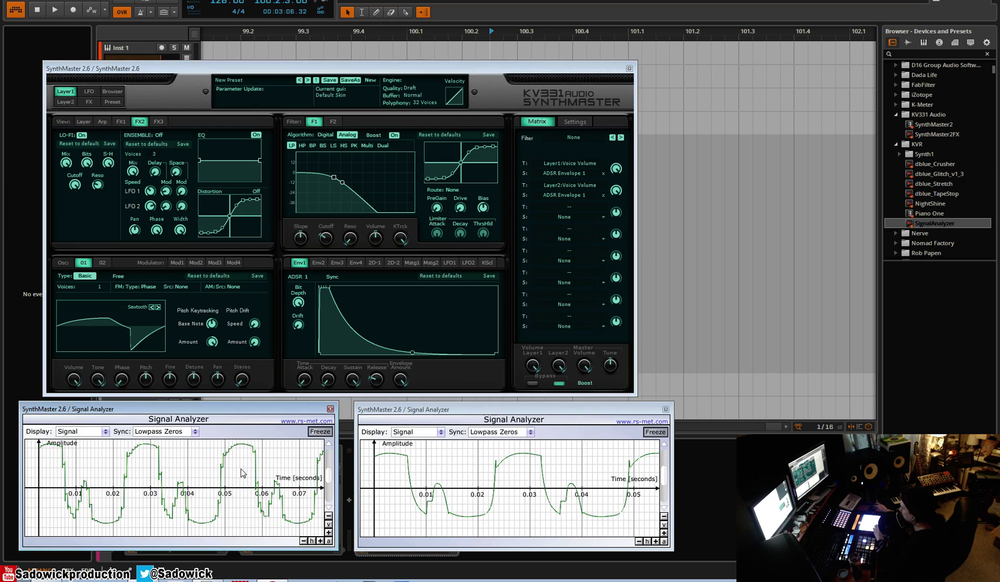
click(320, 542)
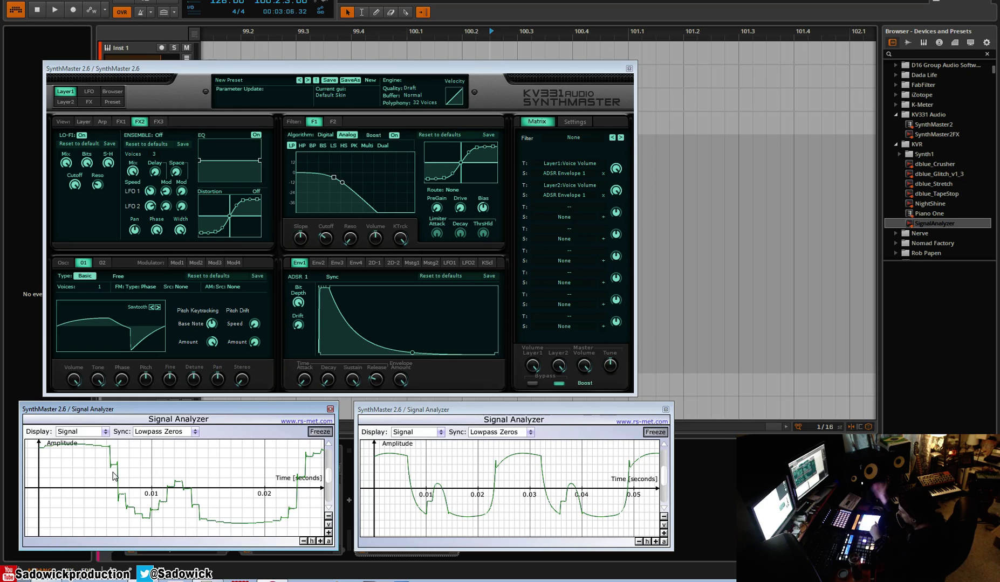
Resume the second analyzer, lower the Lo-Fi bit depth again and freeze that waveform for comparison with the sample-and-hold one
click(469, 400)
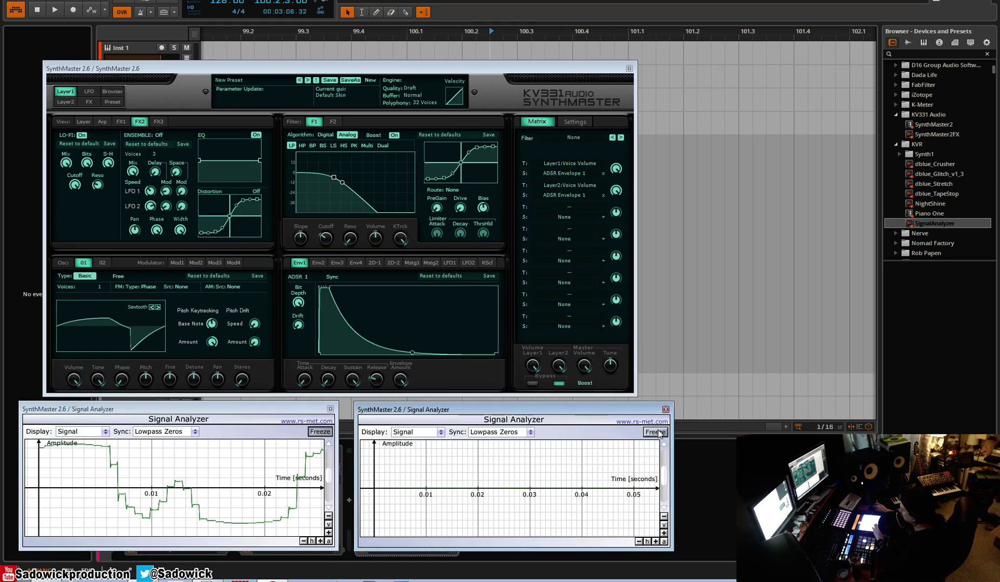
drag(108, 162, 90, 305)
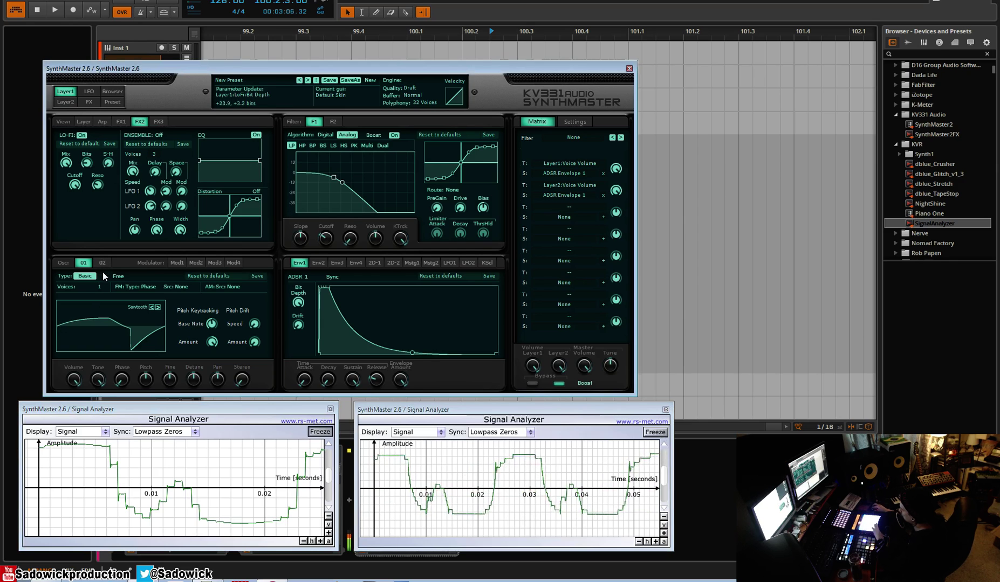
click(654, 433)
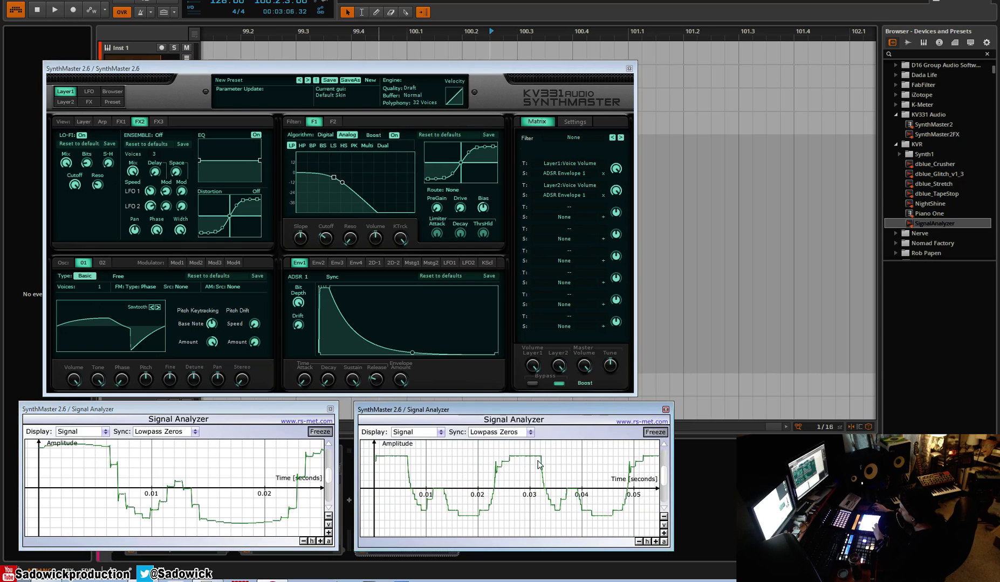
Zoom out the first analyzer's time and amplitude scales to compare both frozen waveforms, and resume the live displays
click(304, 541)
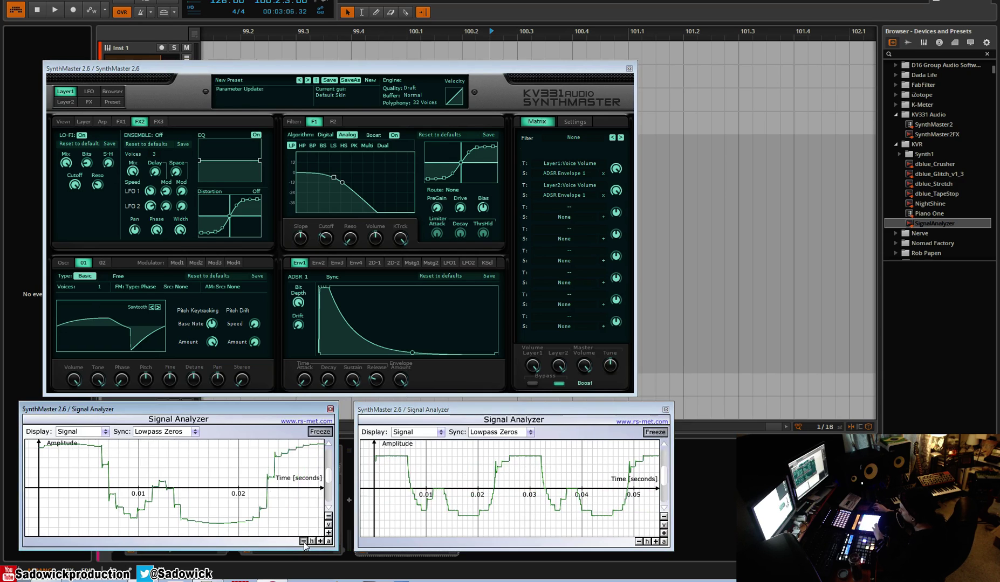
click(329, 516)
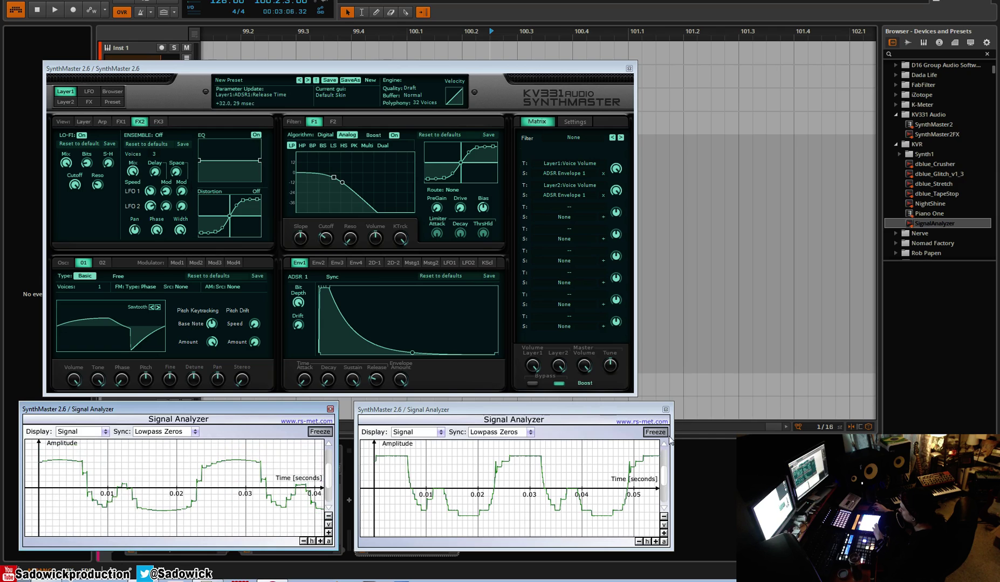
click(319, 432)
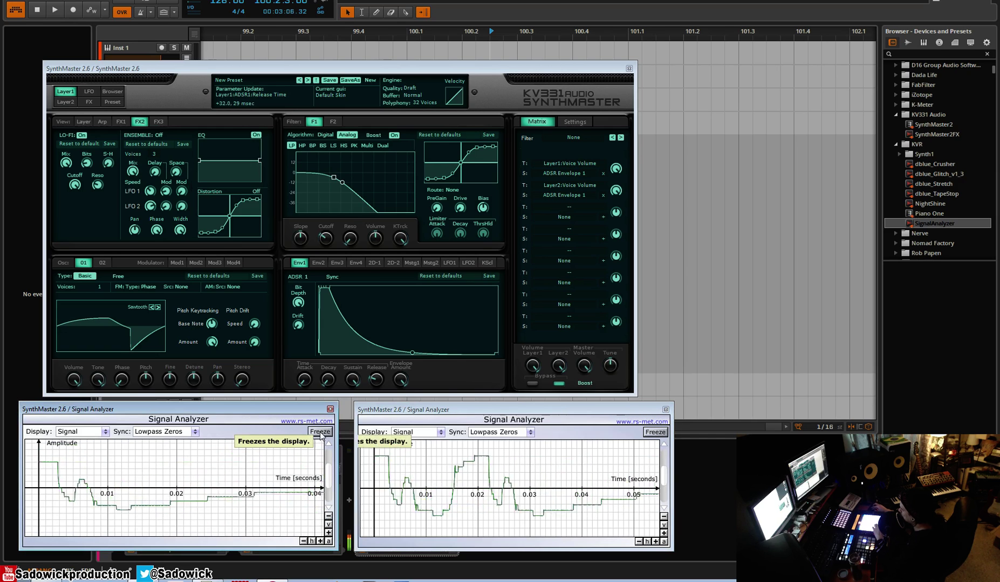
Try different Lo-Fi bit depth and S-H interval amounts, raising the bit depth to about 18.4 bits
click(107, 166)
drag(106, 162, 102, 248)
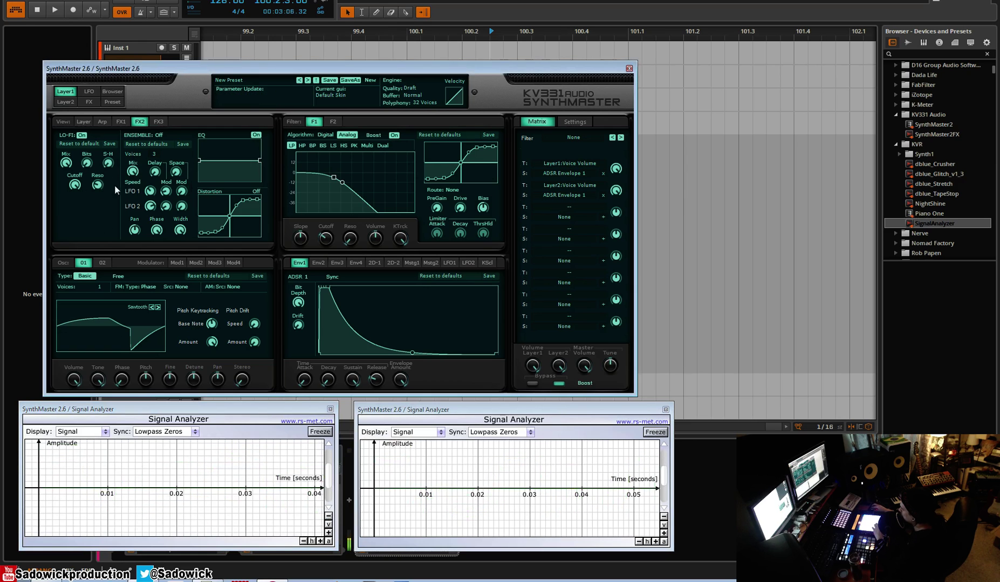
drag(87, 163, 93, 105)
drag(108, 163, 121, 92)
drag(90, 153, 104, 23)
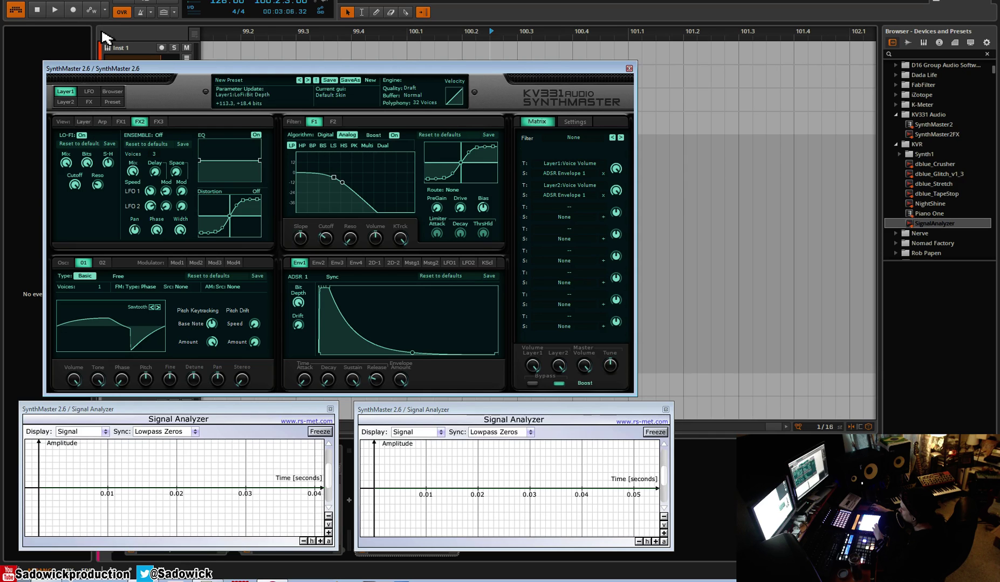
Reset the Lo-Fi S-H interval and lower the bit depth to about 4.1 bits
double_click(111, 161)
click(95, 142)
drag(90, 163, 89, 198)
click(101, 188)
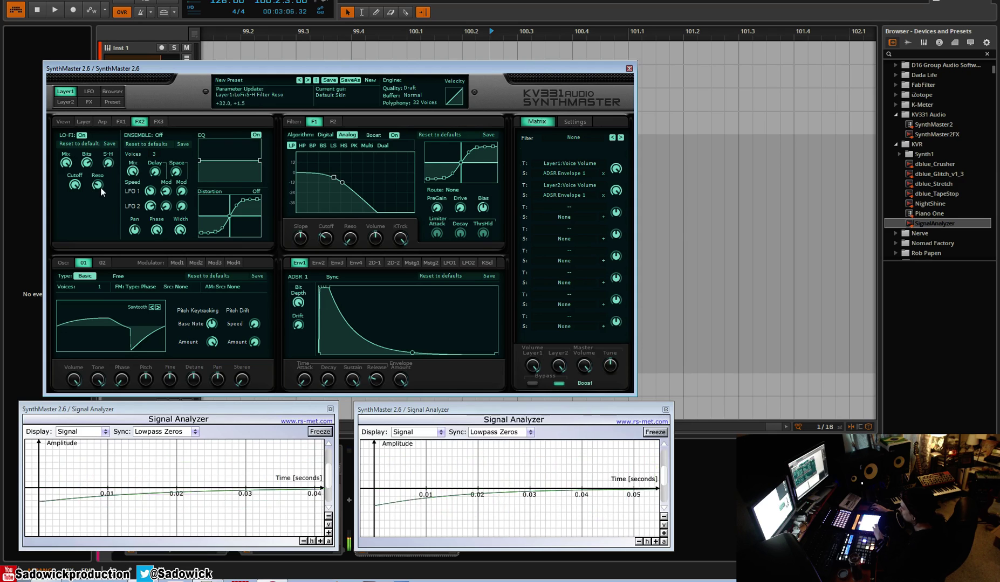
drag(87, 163, 86, 165)
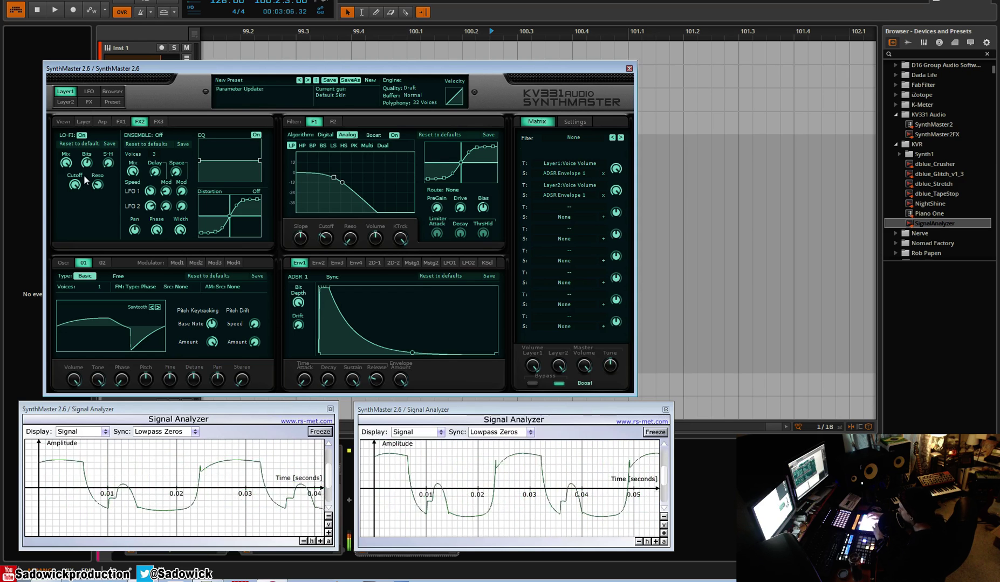
drag(86, 167, 86, 199)
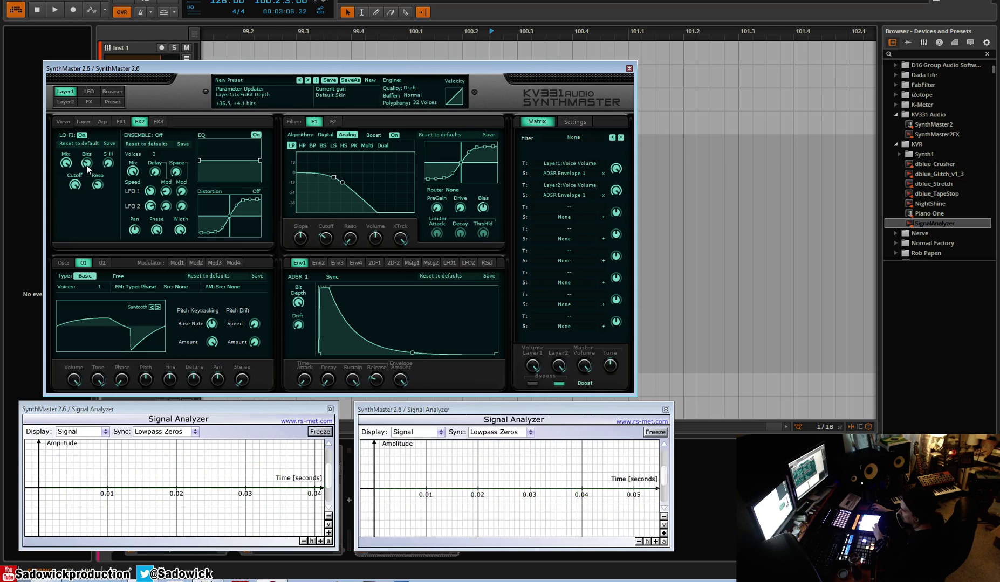
Raise the Lo-Fi S-H interval, try it with a strongly reduced bit depth, and reset the bit depth to its default
mouse_move(114, 168)
drag(117, 150, 119, 36)
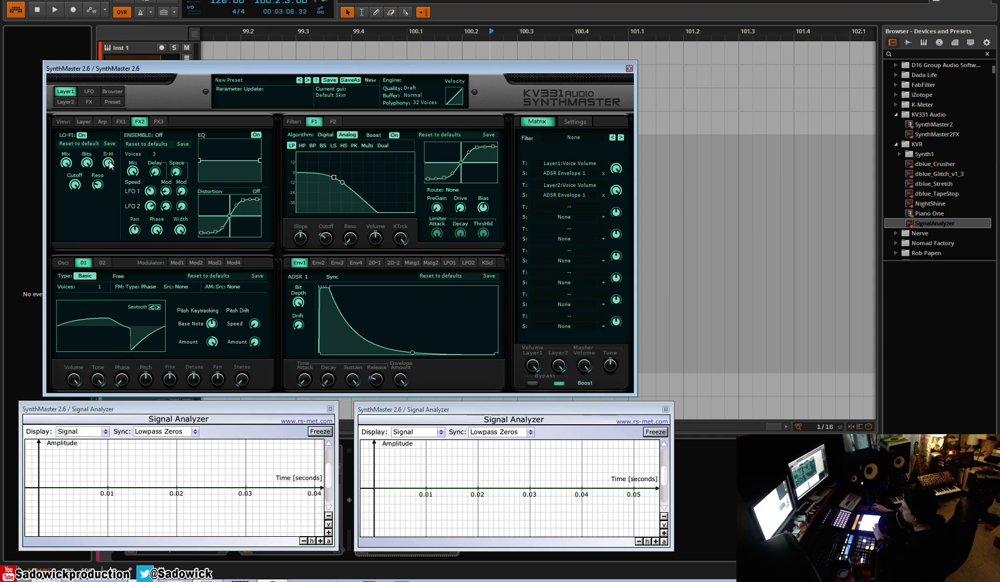
drag(89, 167, 89, 224)
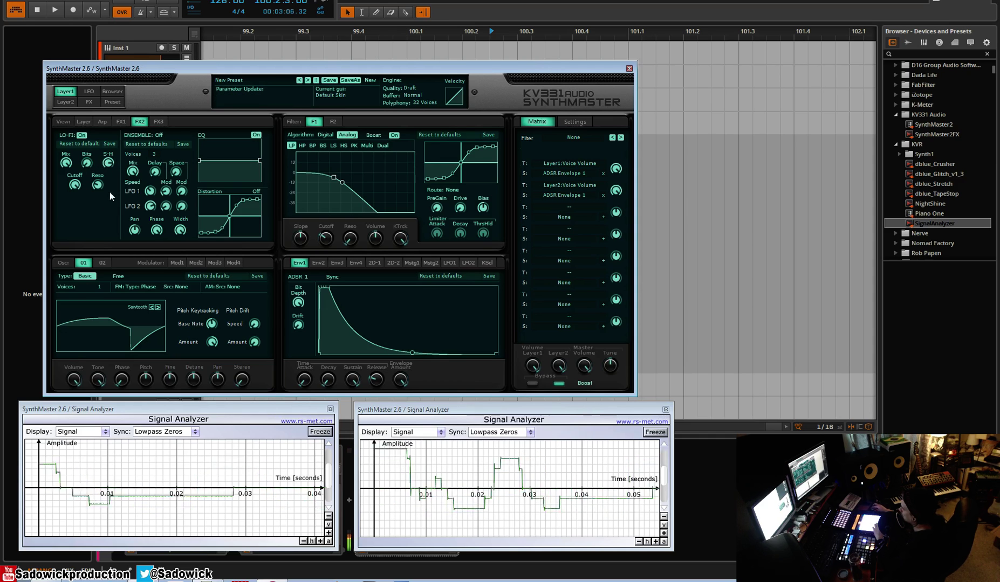
drag(93, 267, 94, 278)
double_click(87, 163)
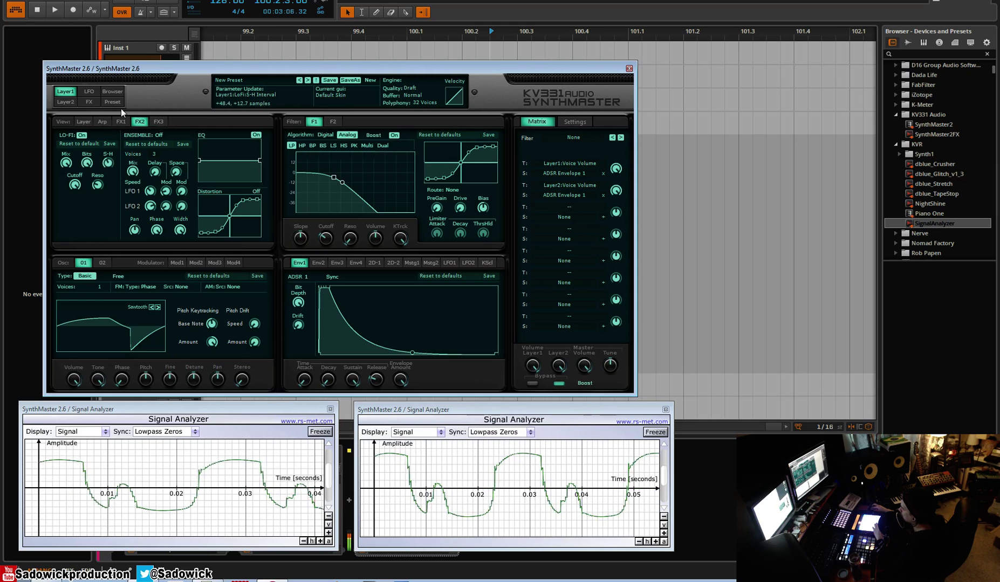
Adjust the cutoff and resonance of the Lo-Fi effect's sample-and-hold filter
mouse_move(98, 185)
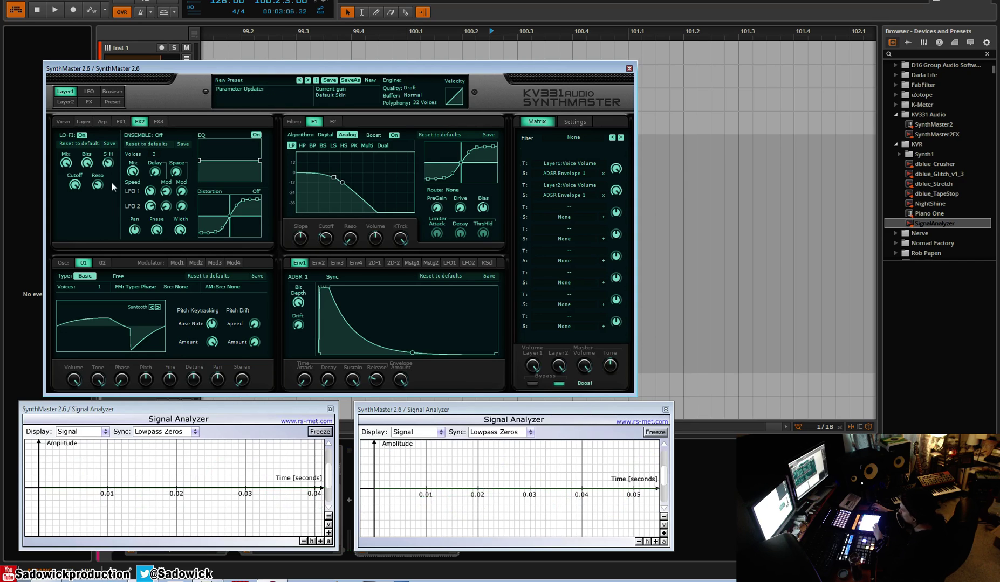
drag(73, 205, 98, 178)
mouse_move(98, 183)
mouse_down()
mouse_move(99, 285)
mouse_move(99, 195)
mouse_up()
click(98, 141)
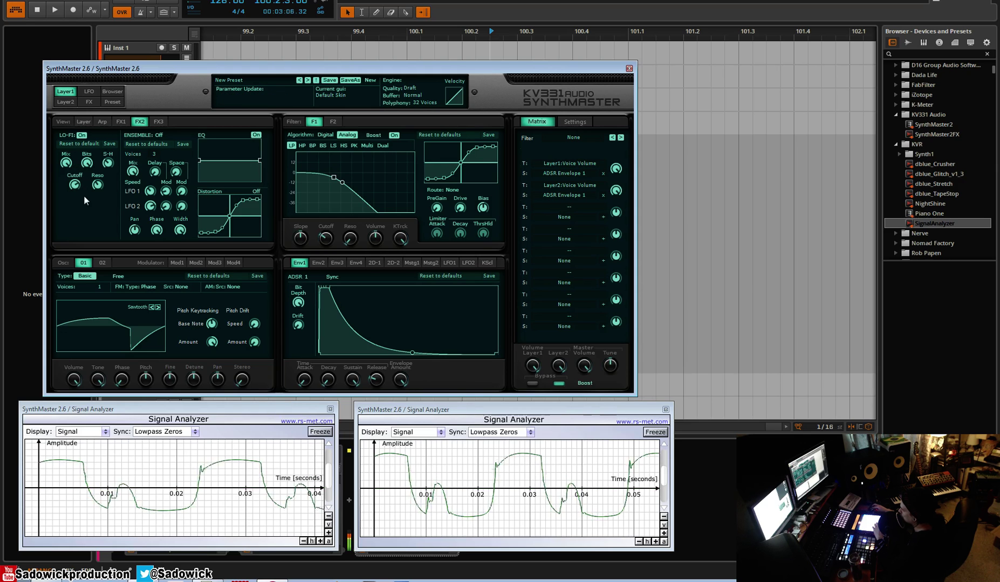
drag(99, 162, 99, 148)
drag(79, 189, 85, 174)
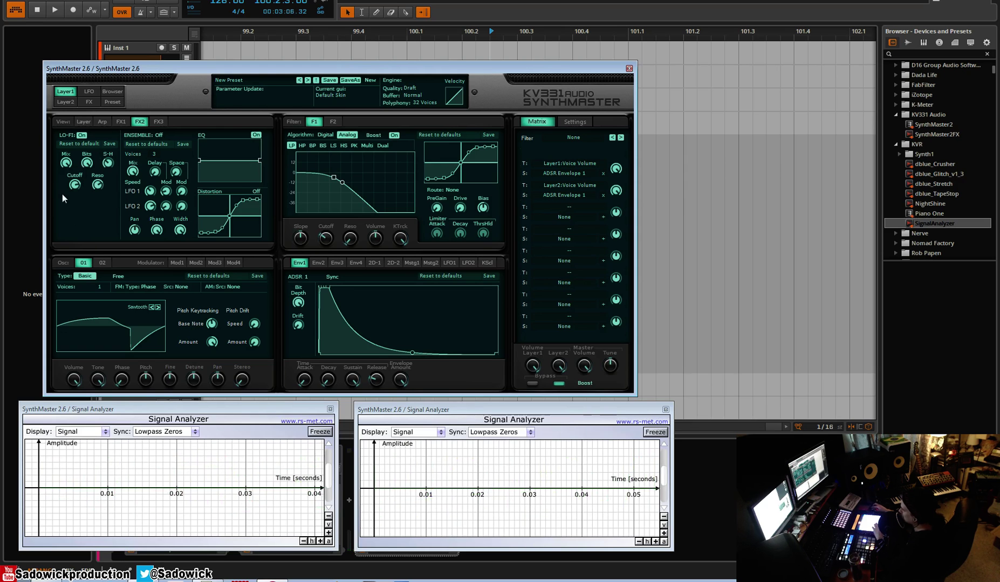
Return to Layer 1's overview showing the voice settings, filter structure and effect chain
mouse_move(86, 167)
mouse_move(126, 332)
click(102, 122)
click(82, 122)
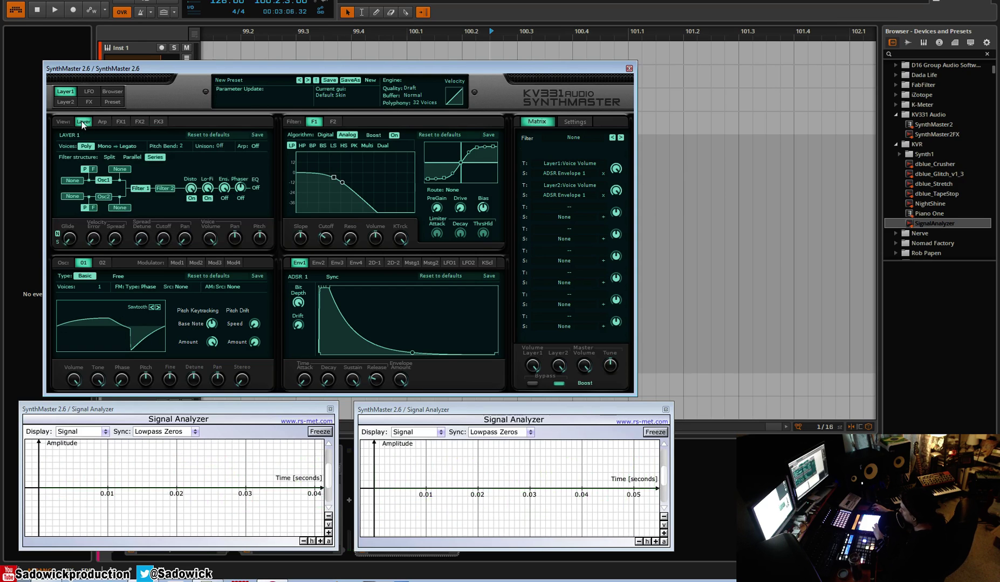